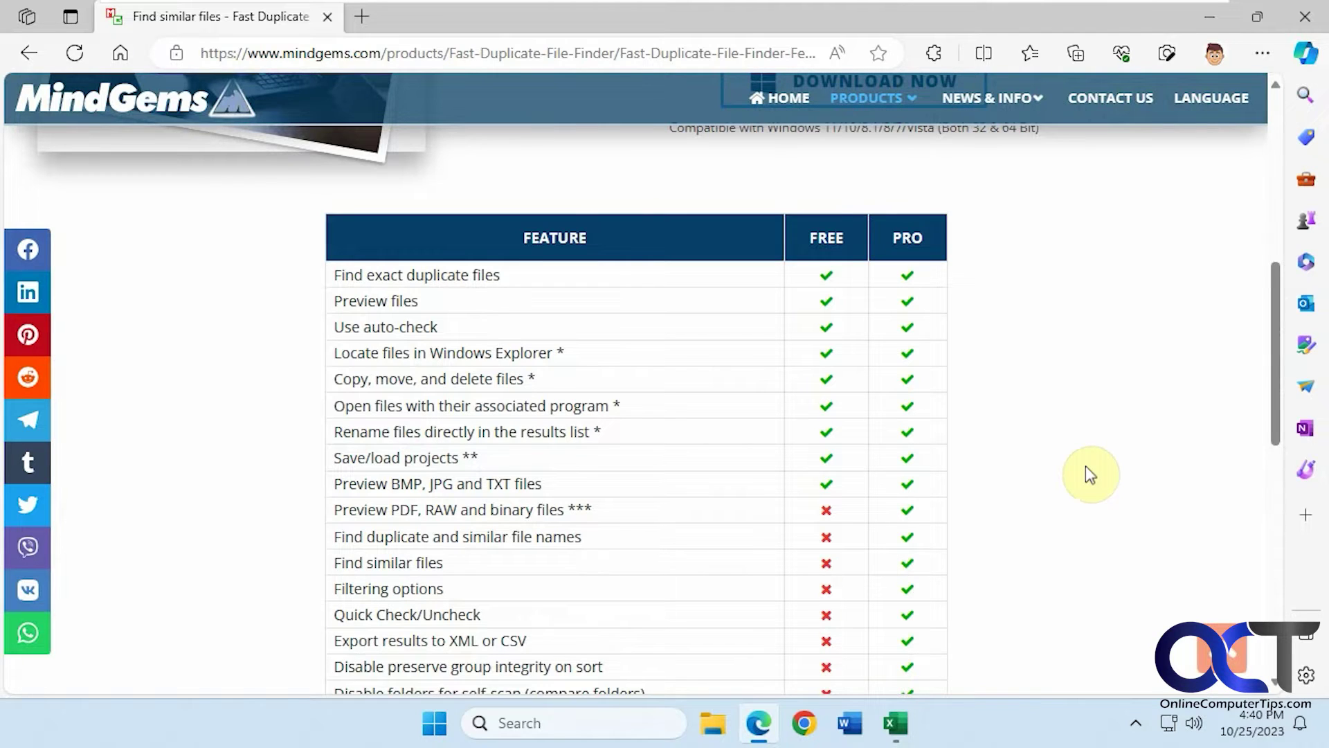
Step: Review the free and Pro feature comparison table on the web page and open Fast Duplicate File Finder from the desktop
scroll(1089, 476, "down", 1)
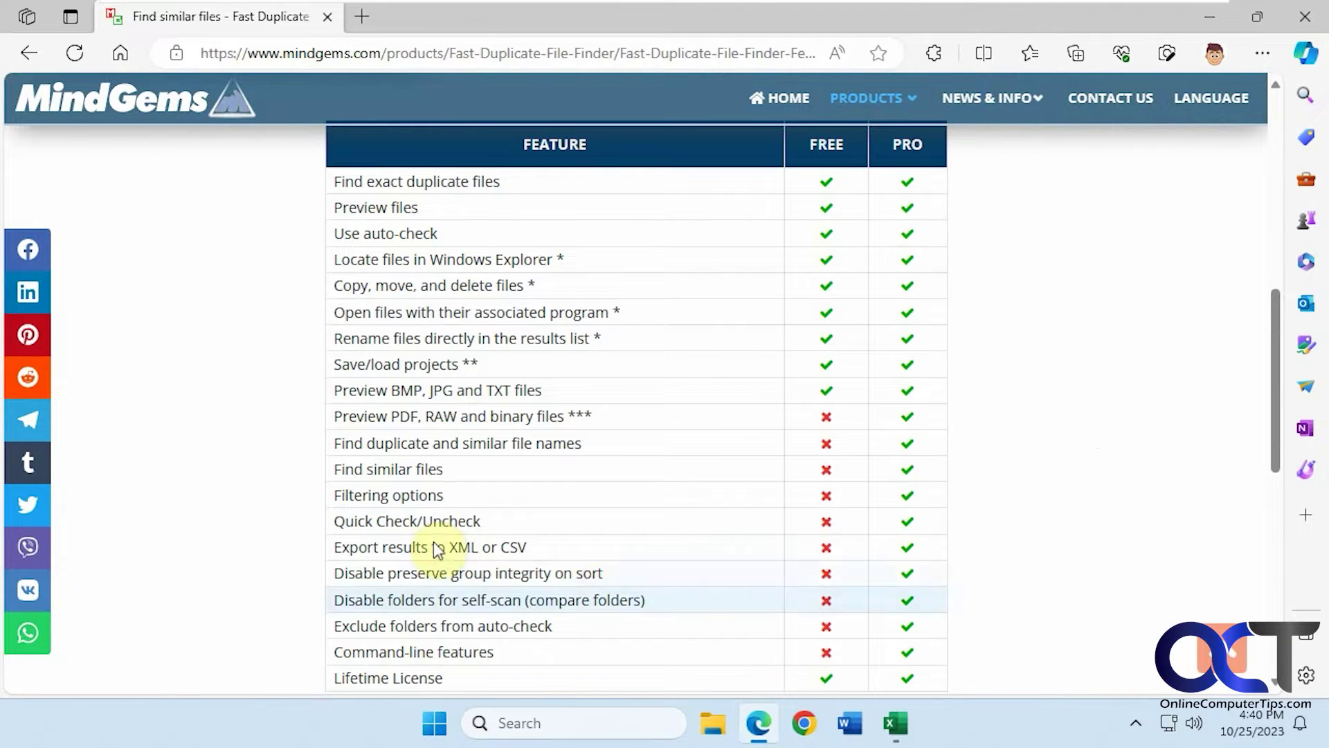
scroll(495, 592, "down", 1)
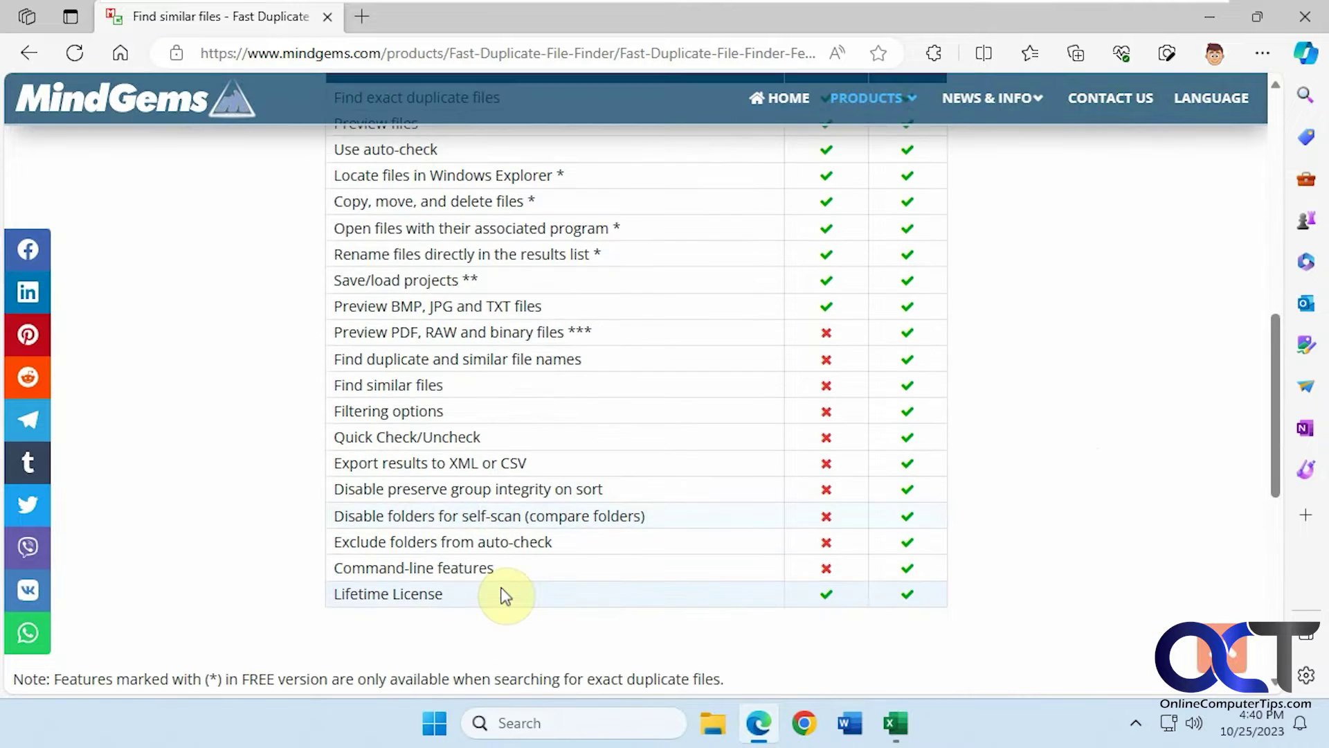
scroll(498, 594, "up", 1)
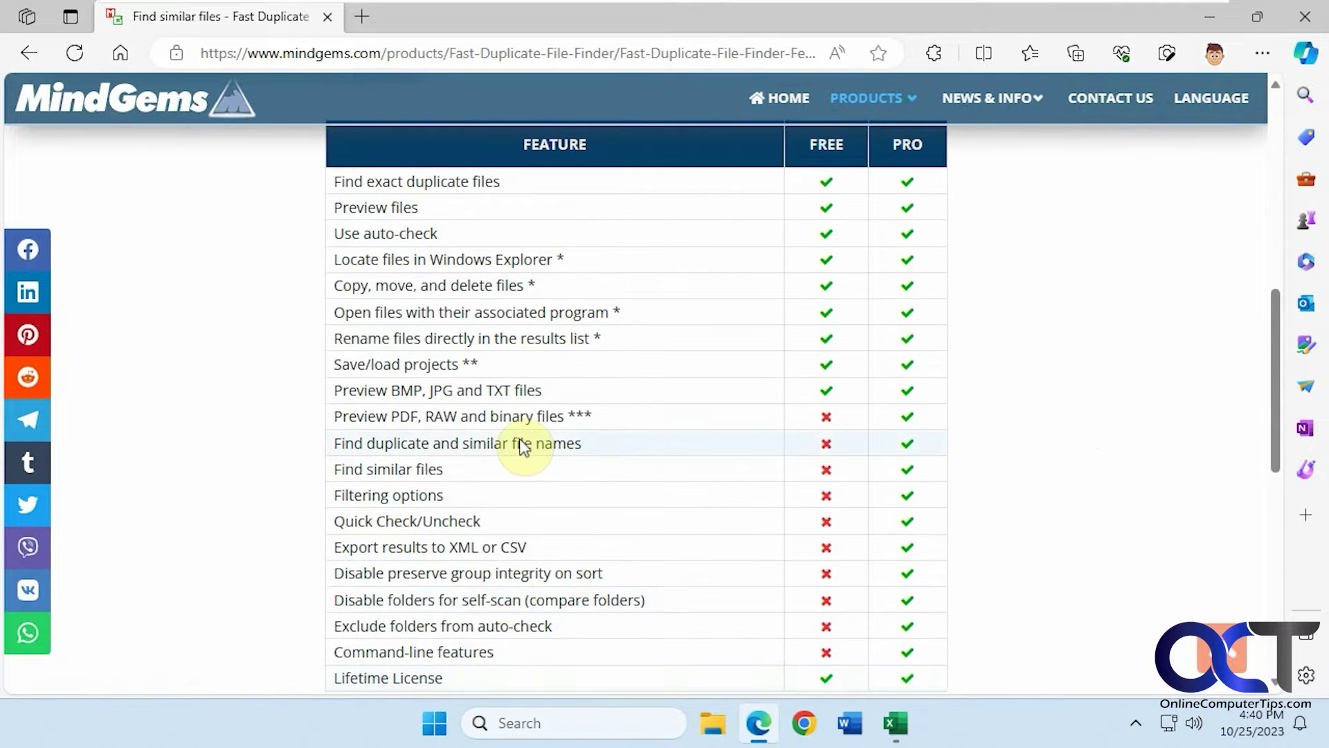
left_click(1210, 21)
double_click(39, 488)
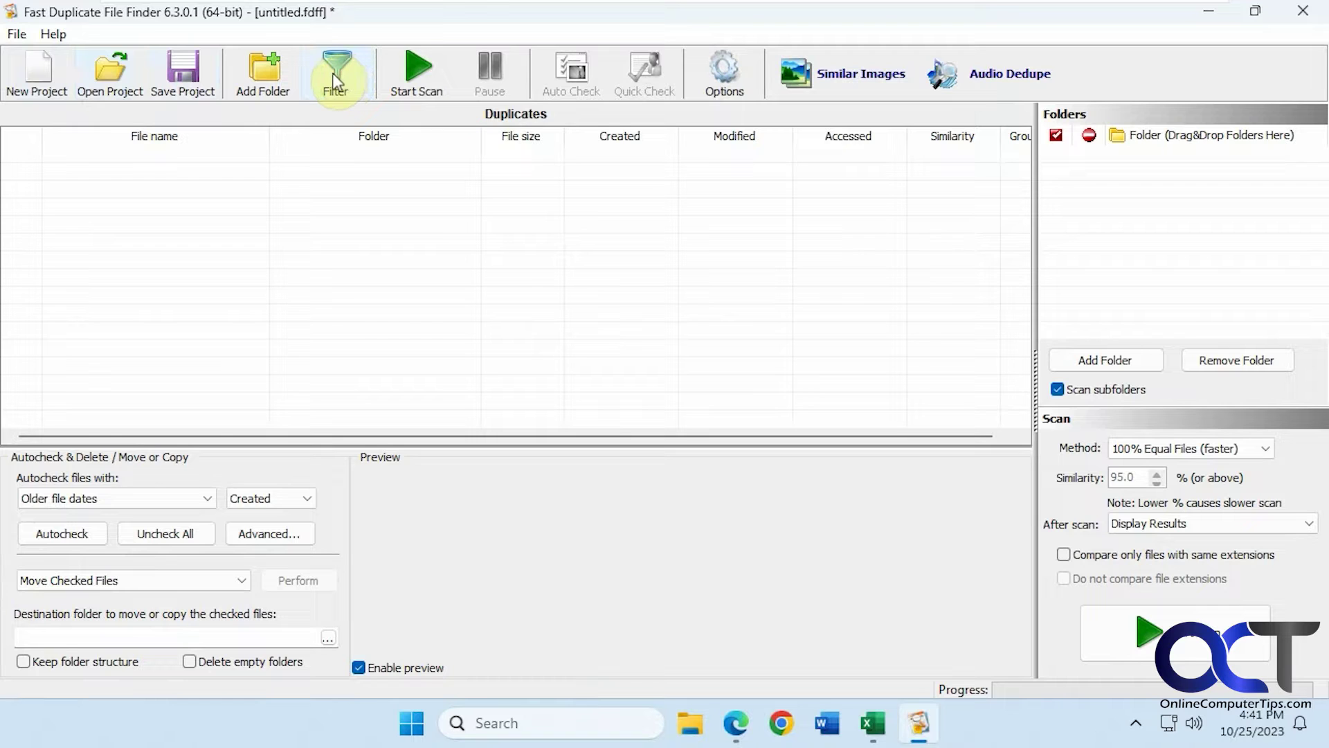
Step: Look over the general program options, including the process priority choices, and close them without saving
left_click(727, 76)
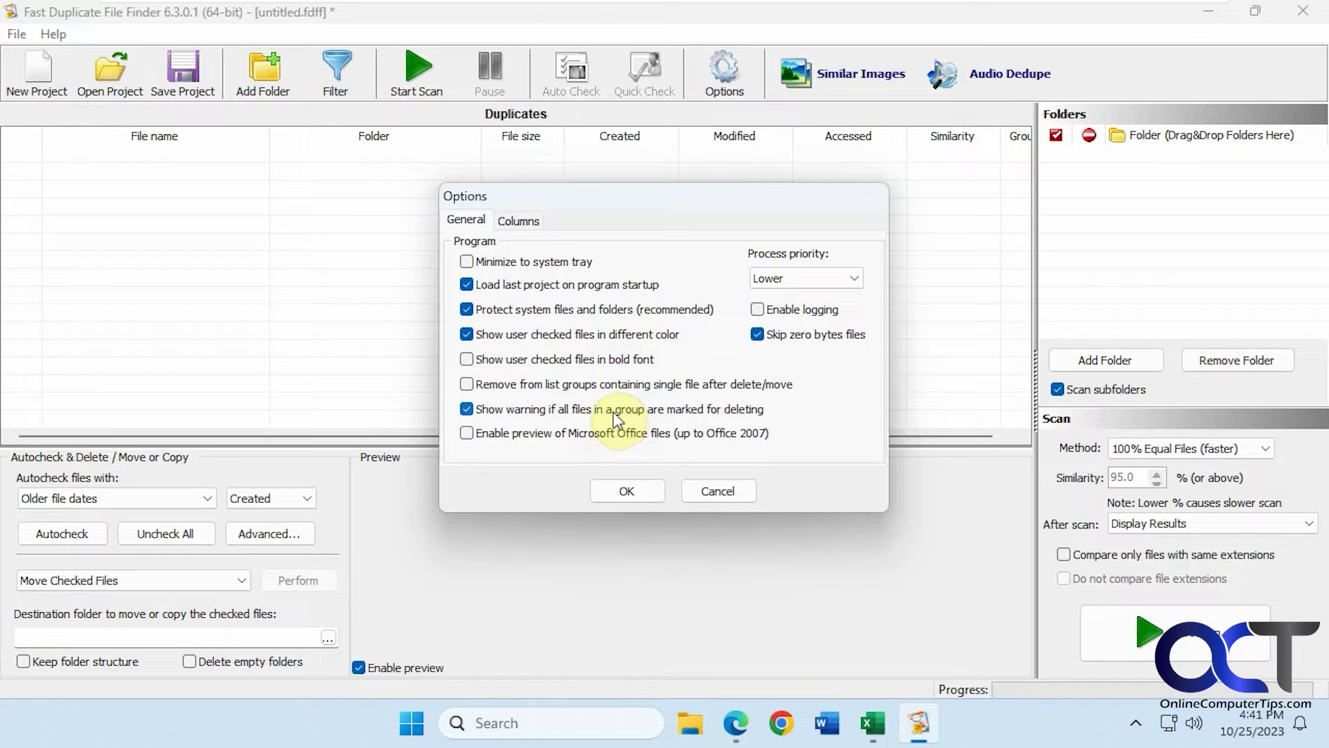
left_click(855, 280)
left_click(857, 281)
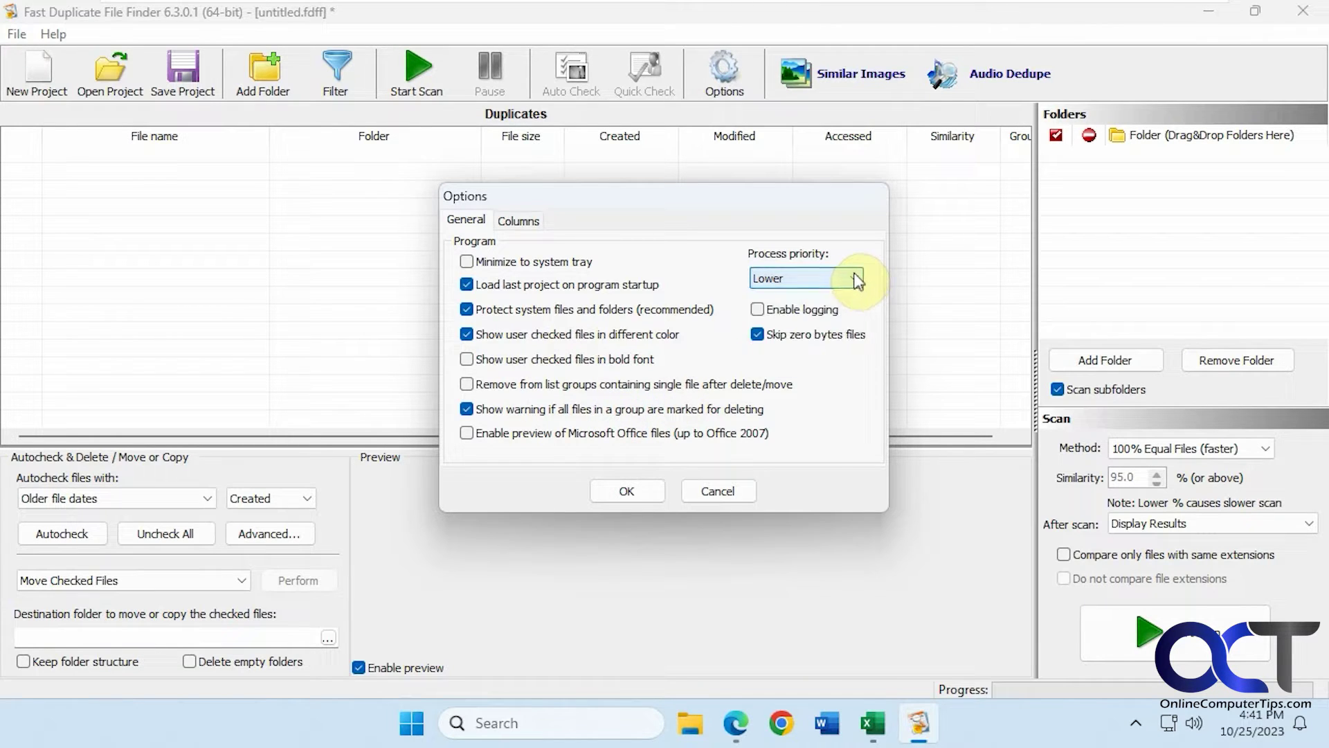
left_click(717, 493)
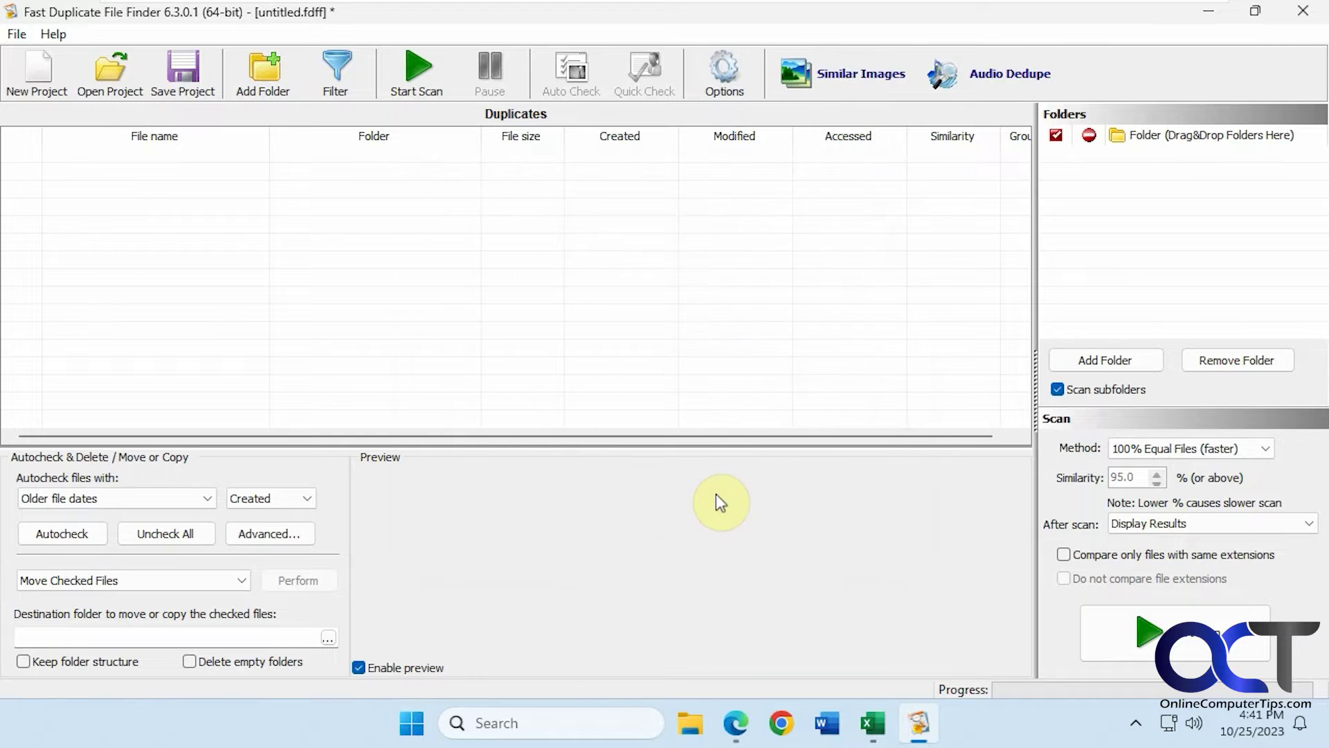
Step: Examine the available autocheck criteria, the date types they can use and the scan methods
left_click(208, 499)
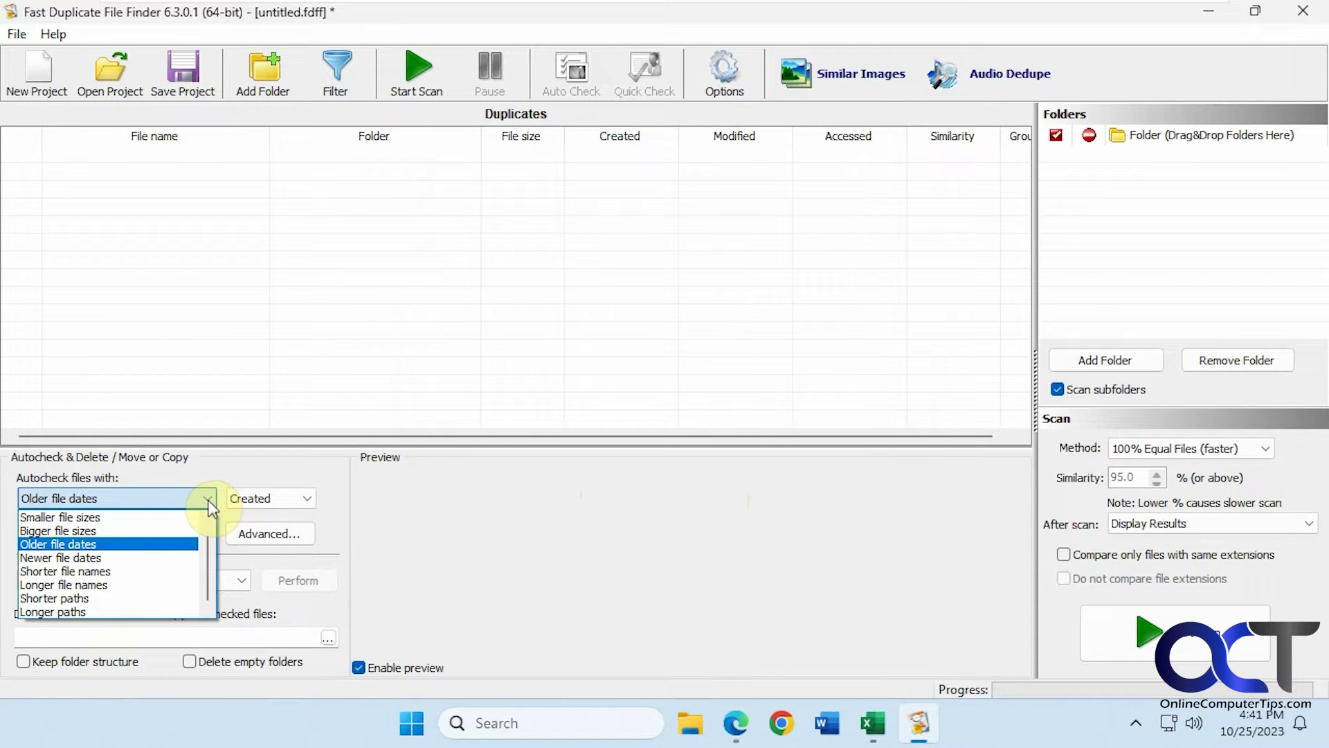
left_click(209, 500)
left_click(305, 499)
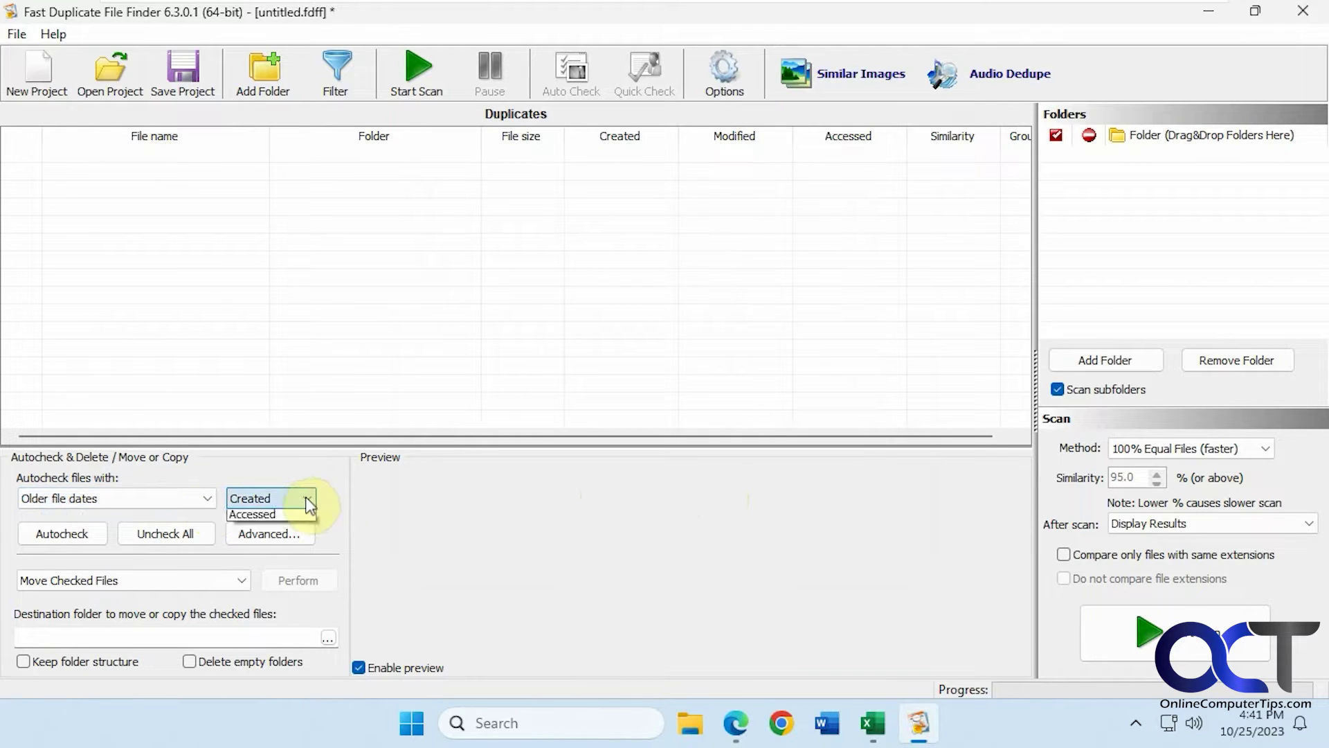
left_click(305, 498)
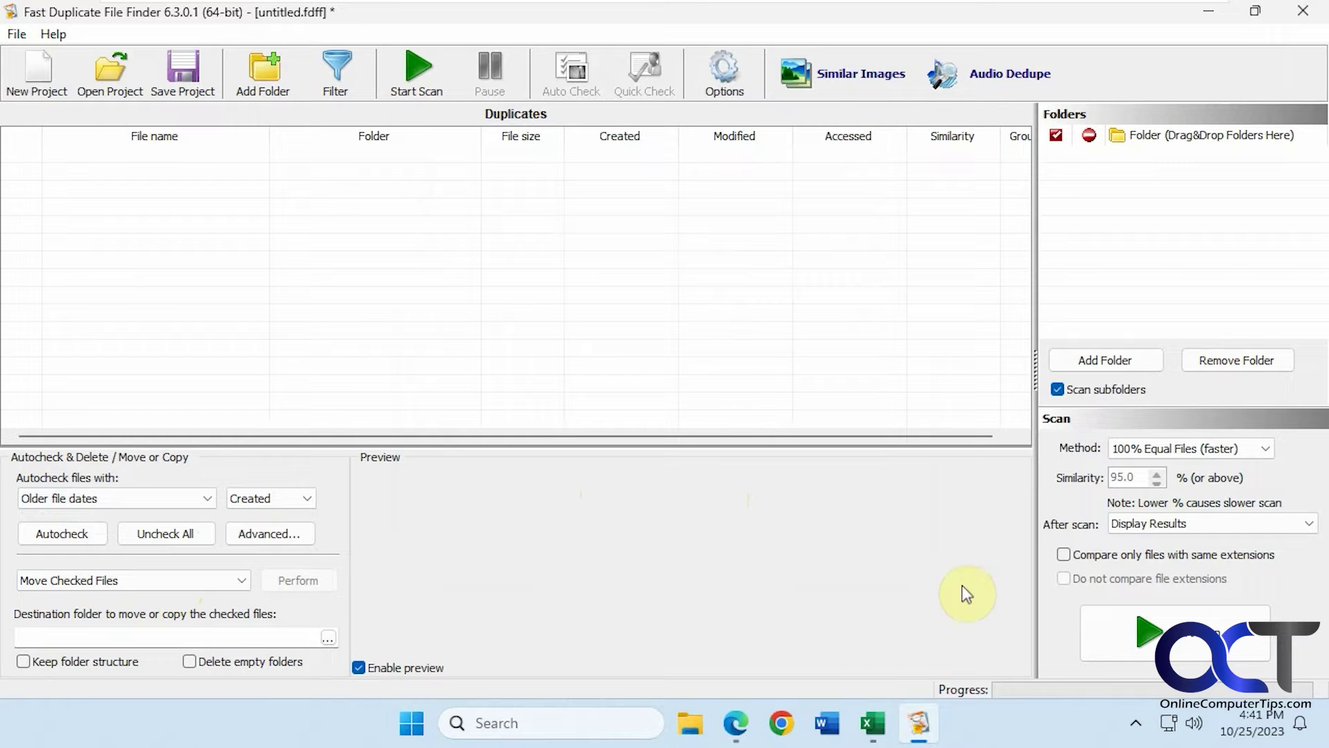
left_click(1263, 450)
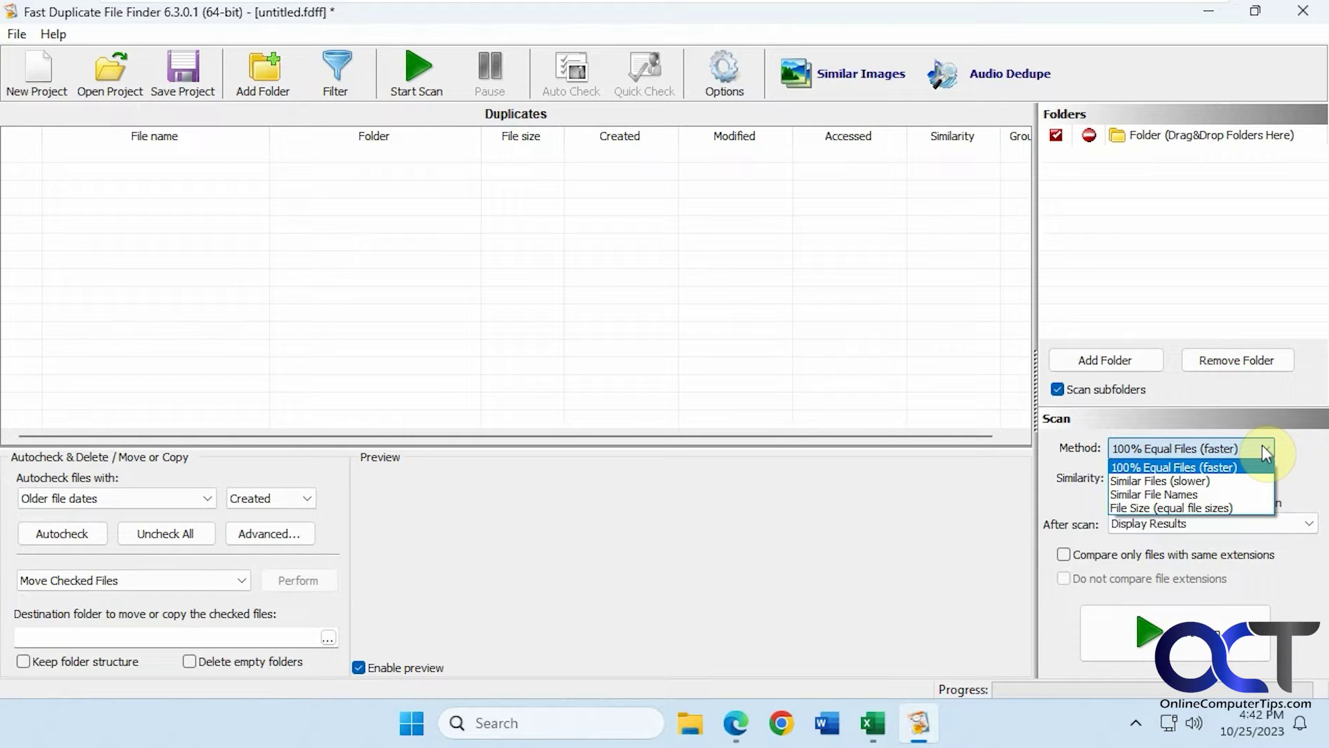
left_click(1261, 446)
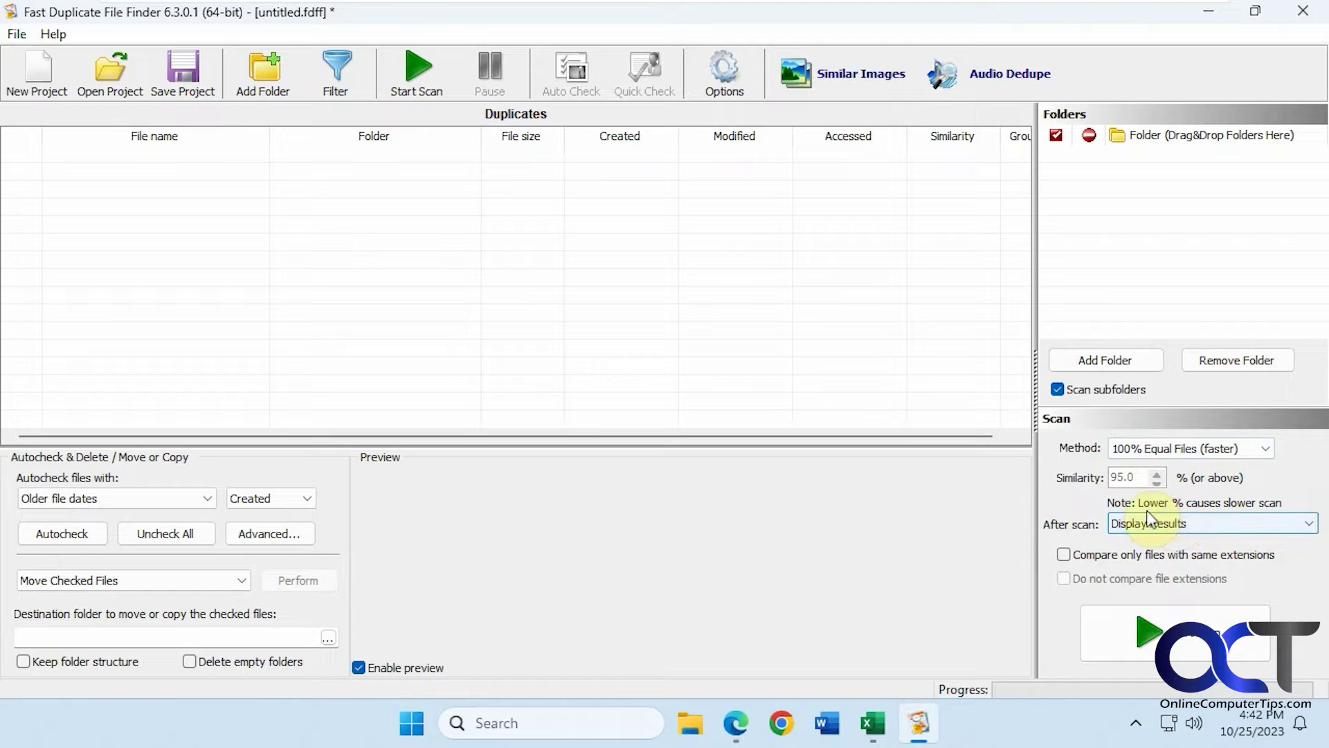
Step: Add the user's Documents folder to the list of folders to scan
left_click(263, 73)
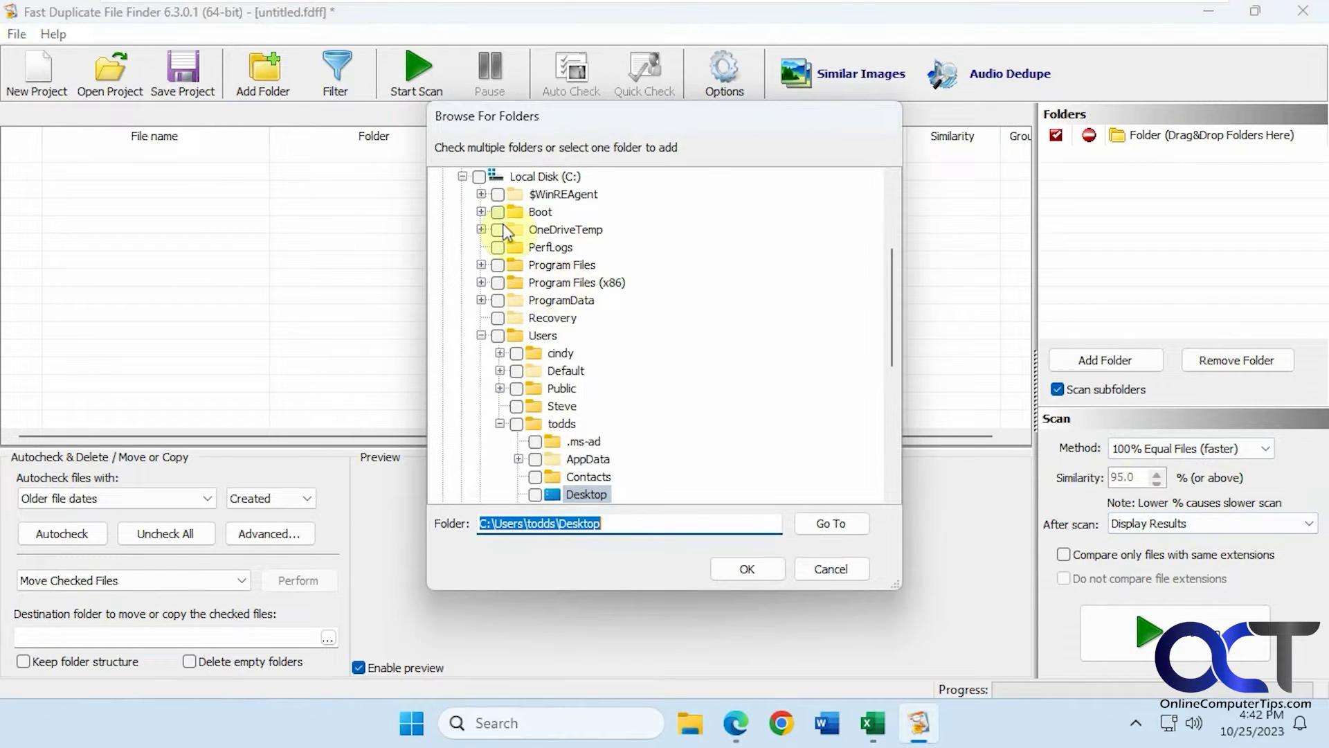
left_click(481, 336)
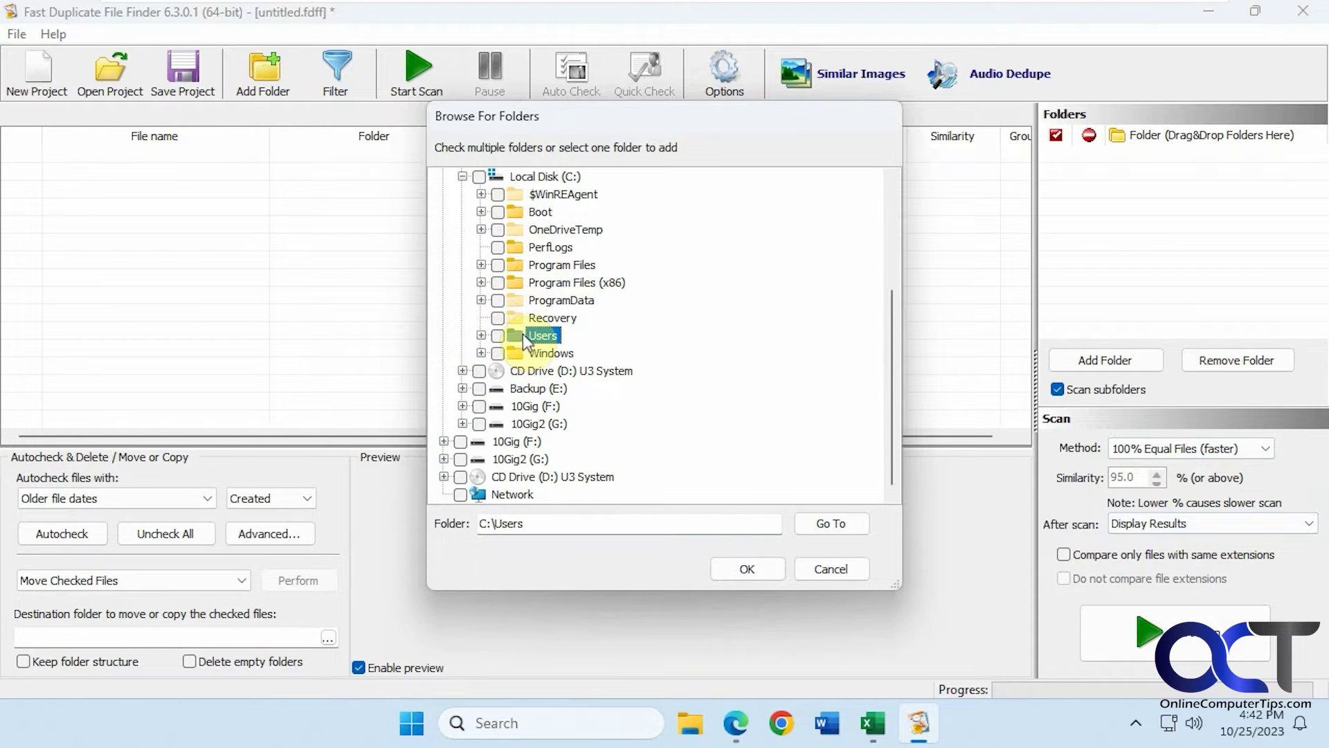
scroll(522, 333, "up", 3)
left_click(460, 211)
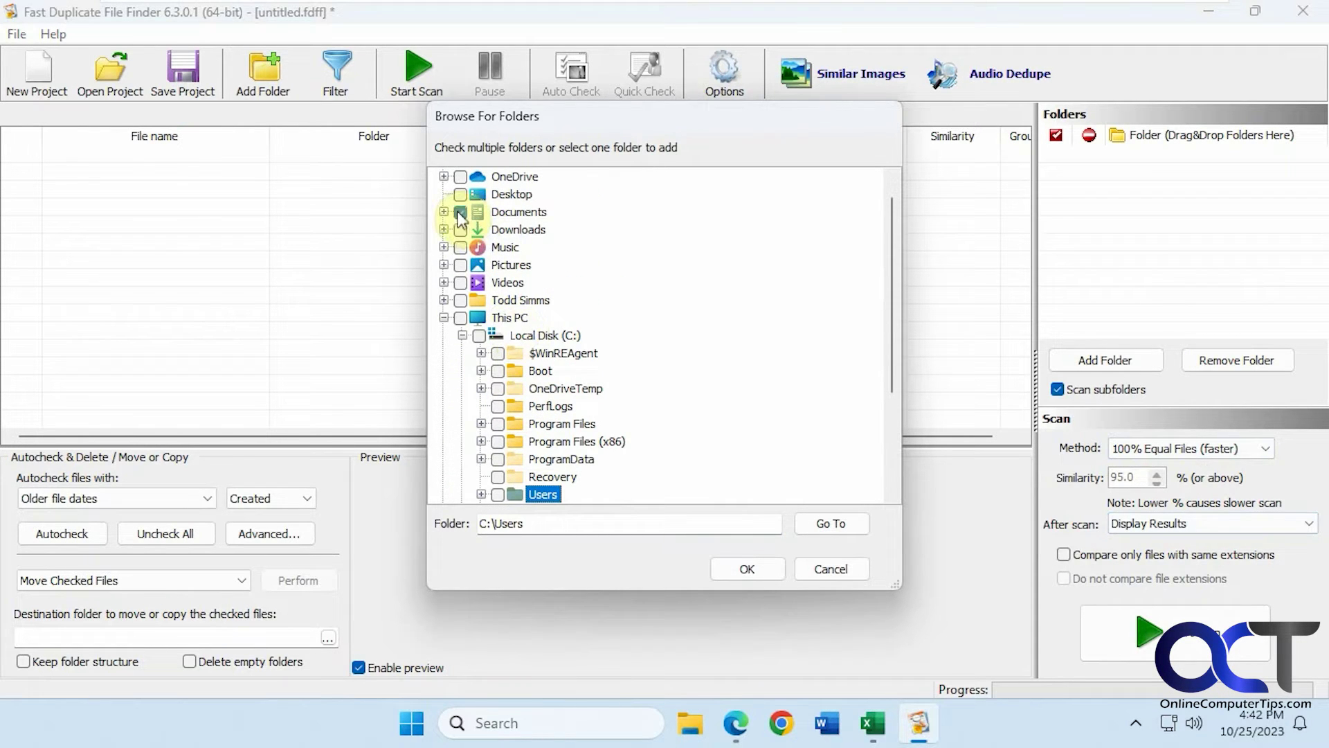
left_click(753, 563)
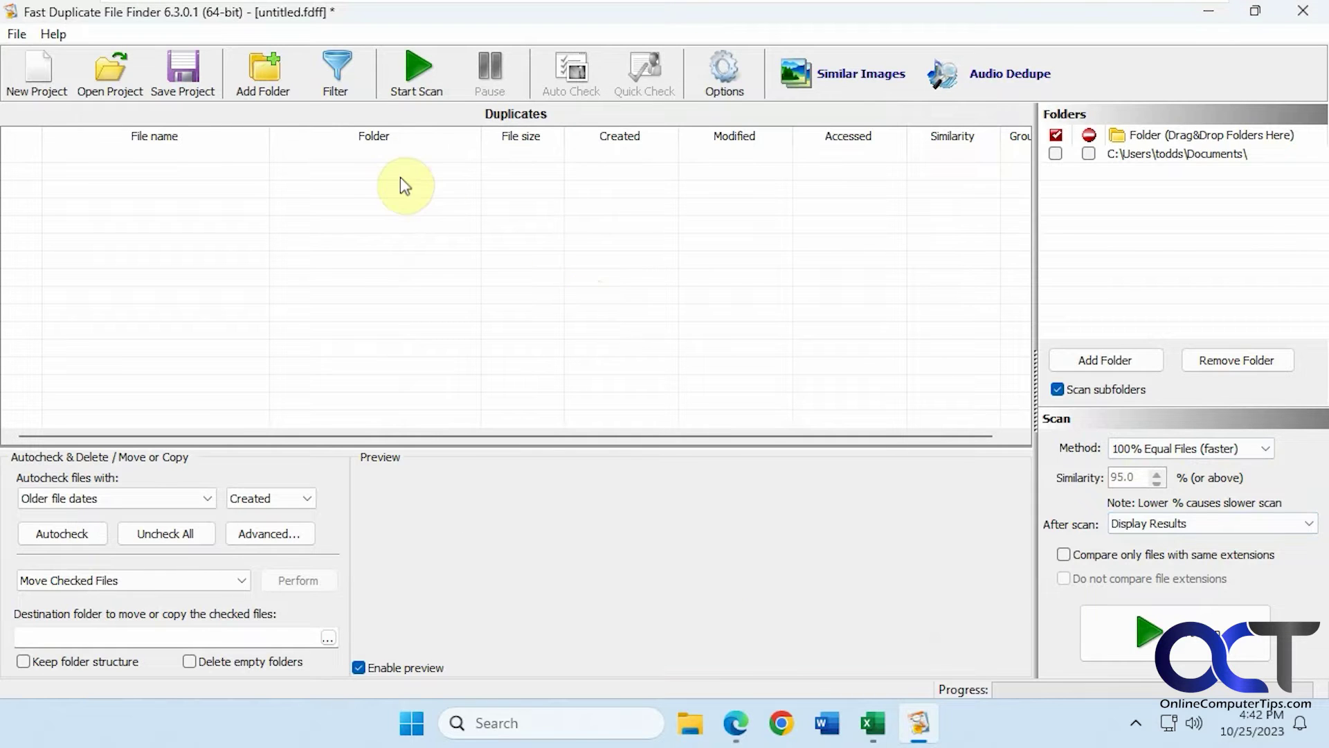
Step: Add the Other folder on the Backup (E:) drive to the list of folders to scan
left_click(263, 69)
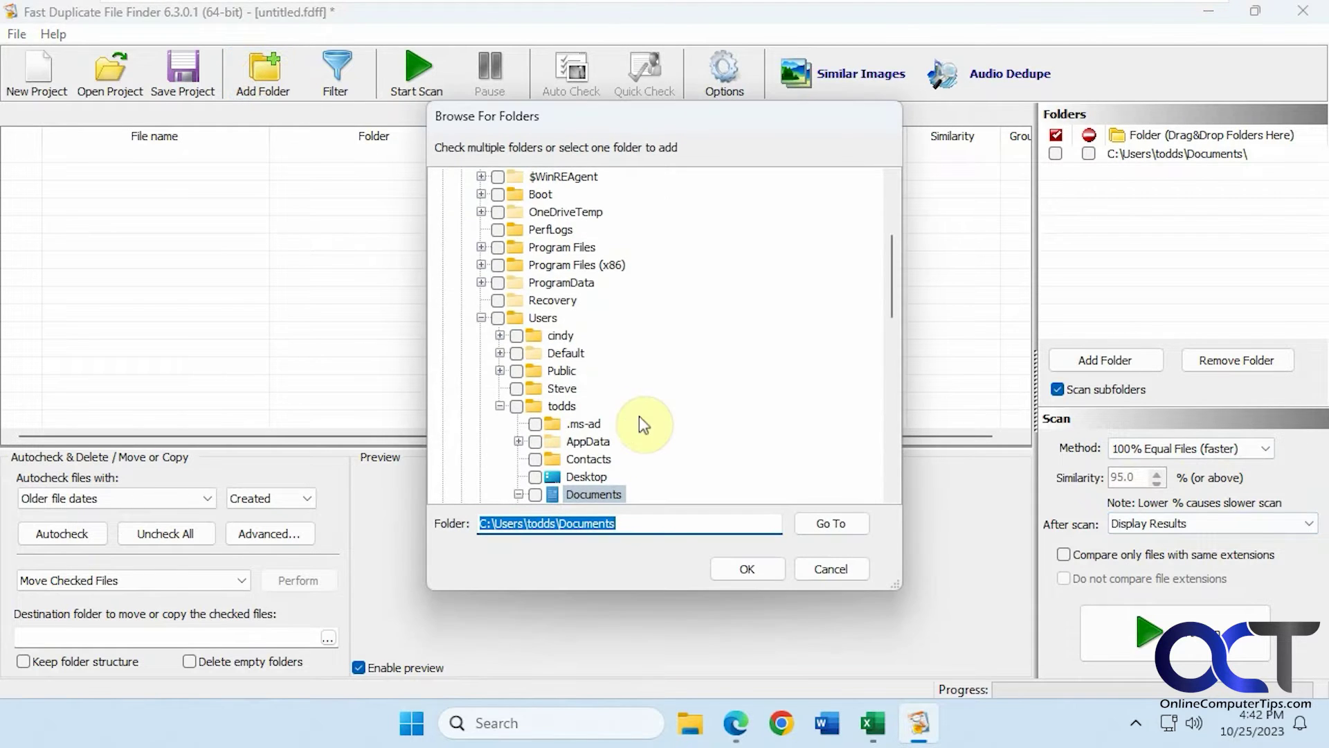
left_click(481, 318)
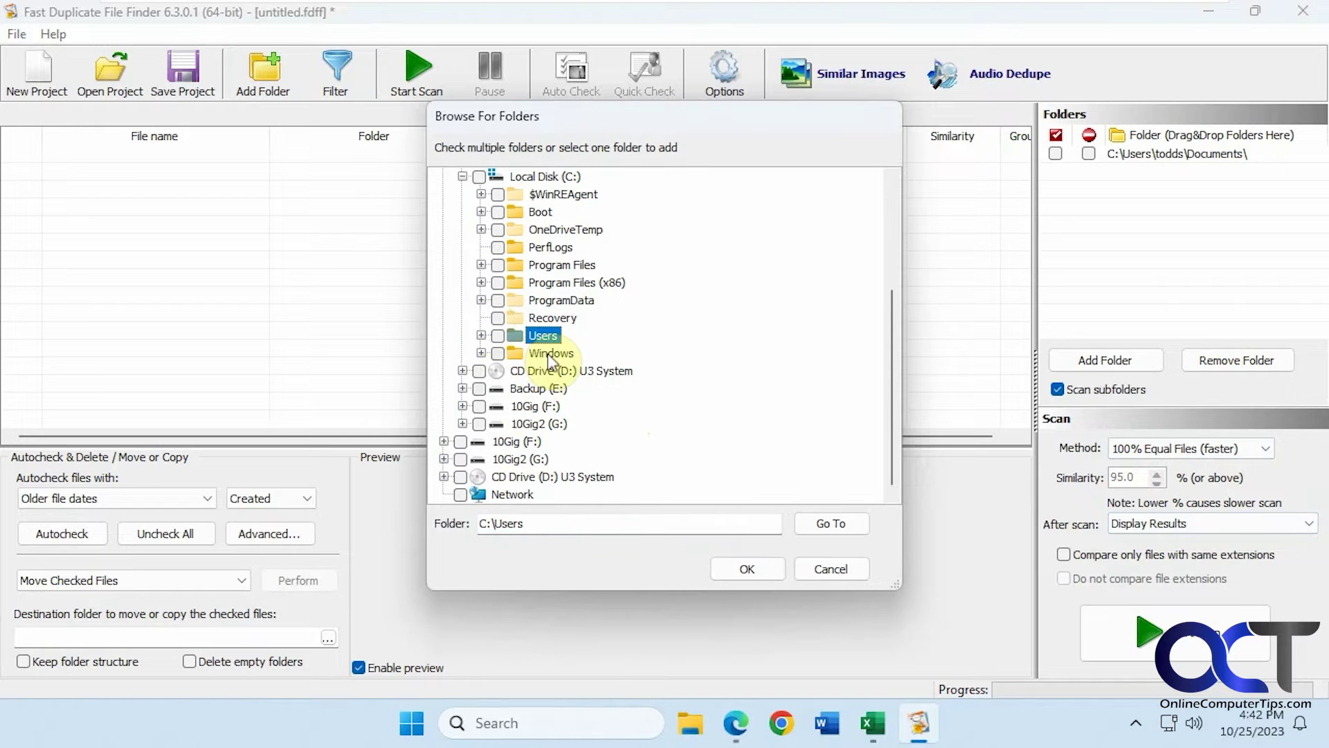
left_click(463, 388)
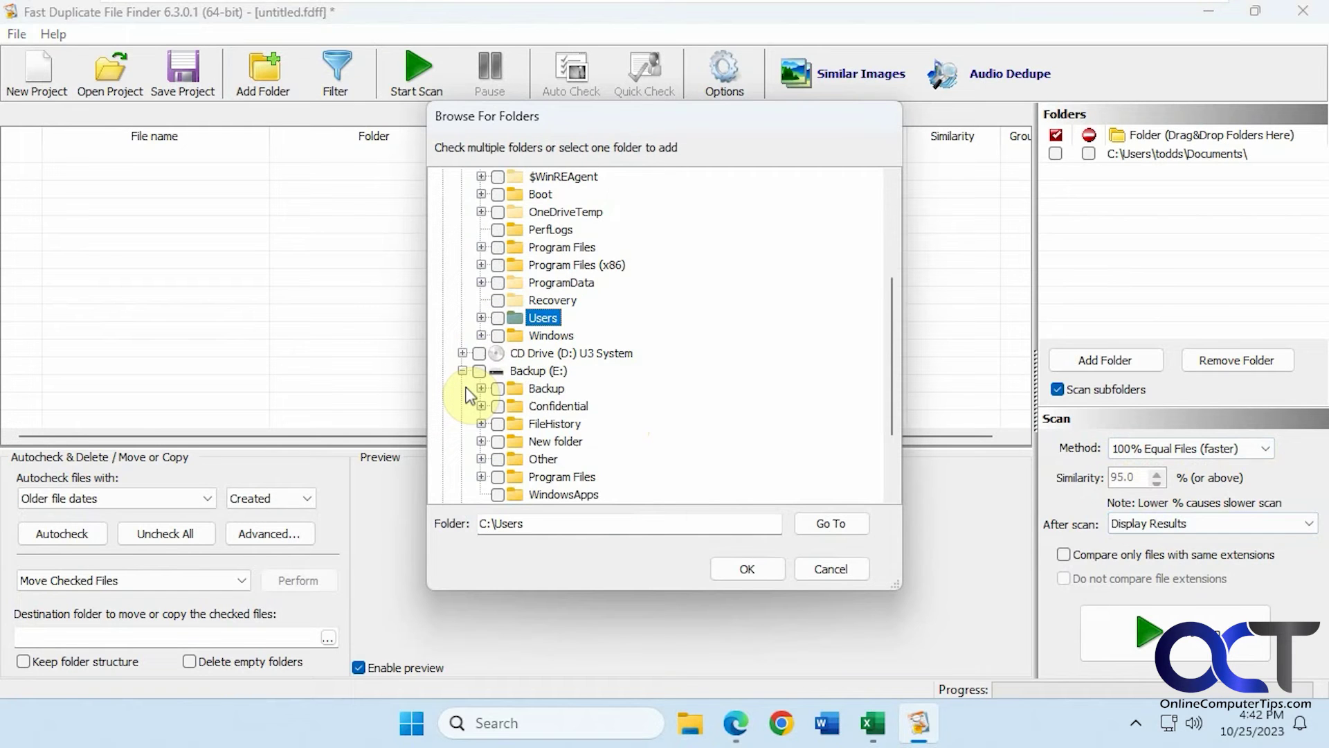
left_click(498, 458)
left_click(760, 576)
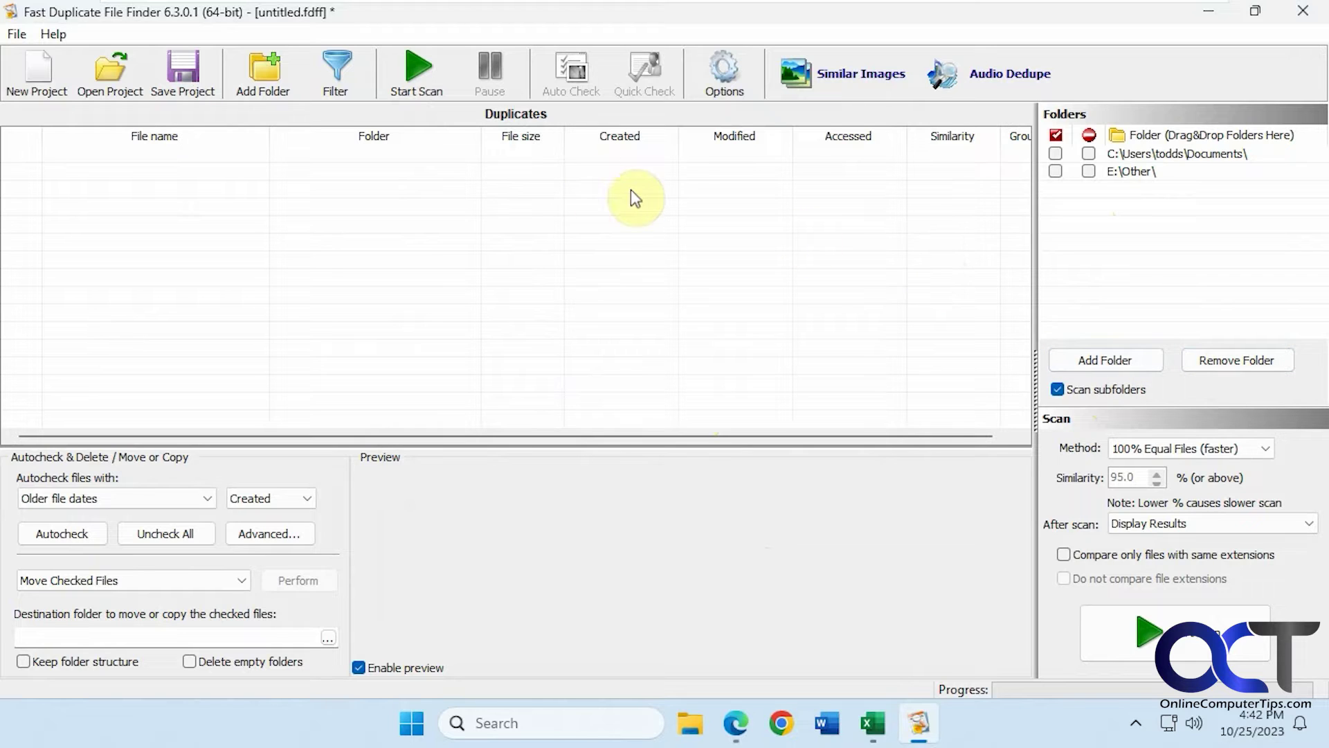
Step: Scan the added folders for duplicates, keeping system files and folders protected, and dismiss the scan summary
left_click(418, 75)
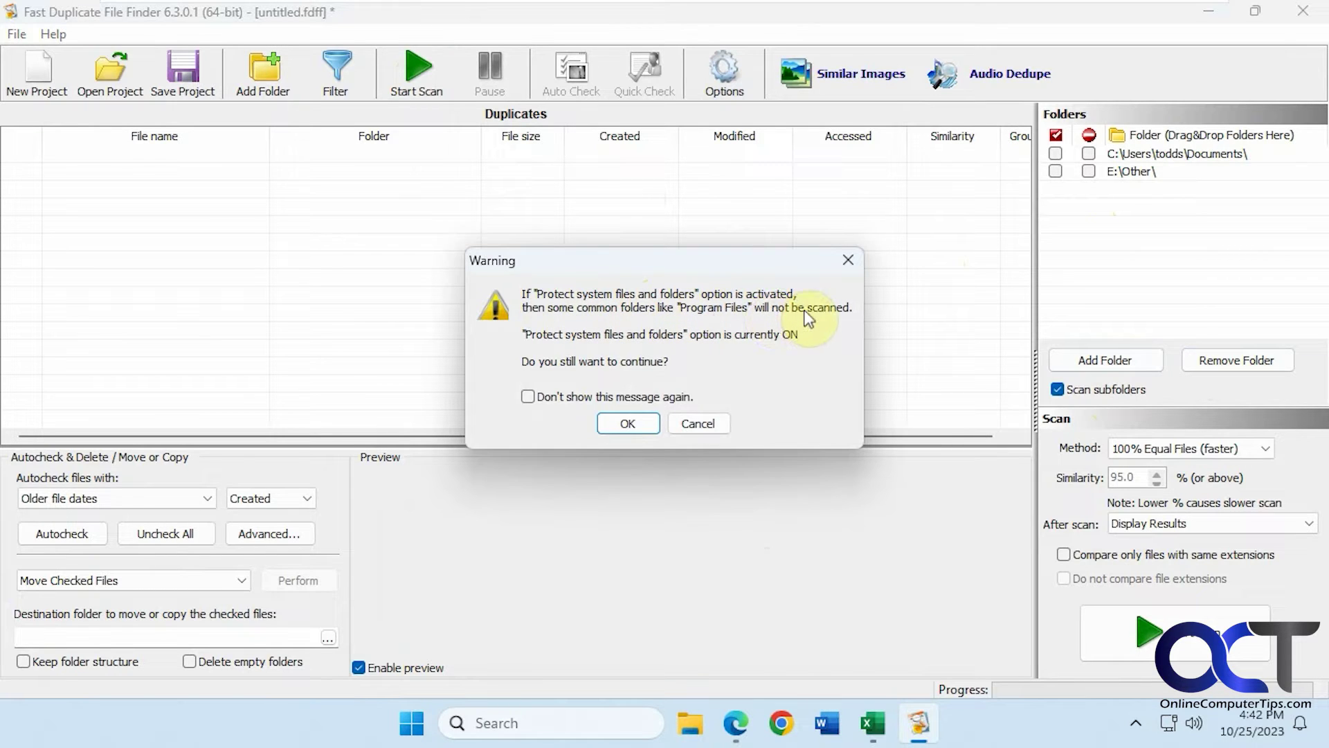
left_click(628, 424)
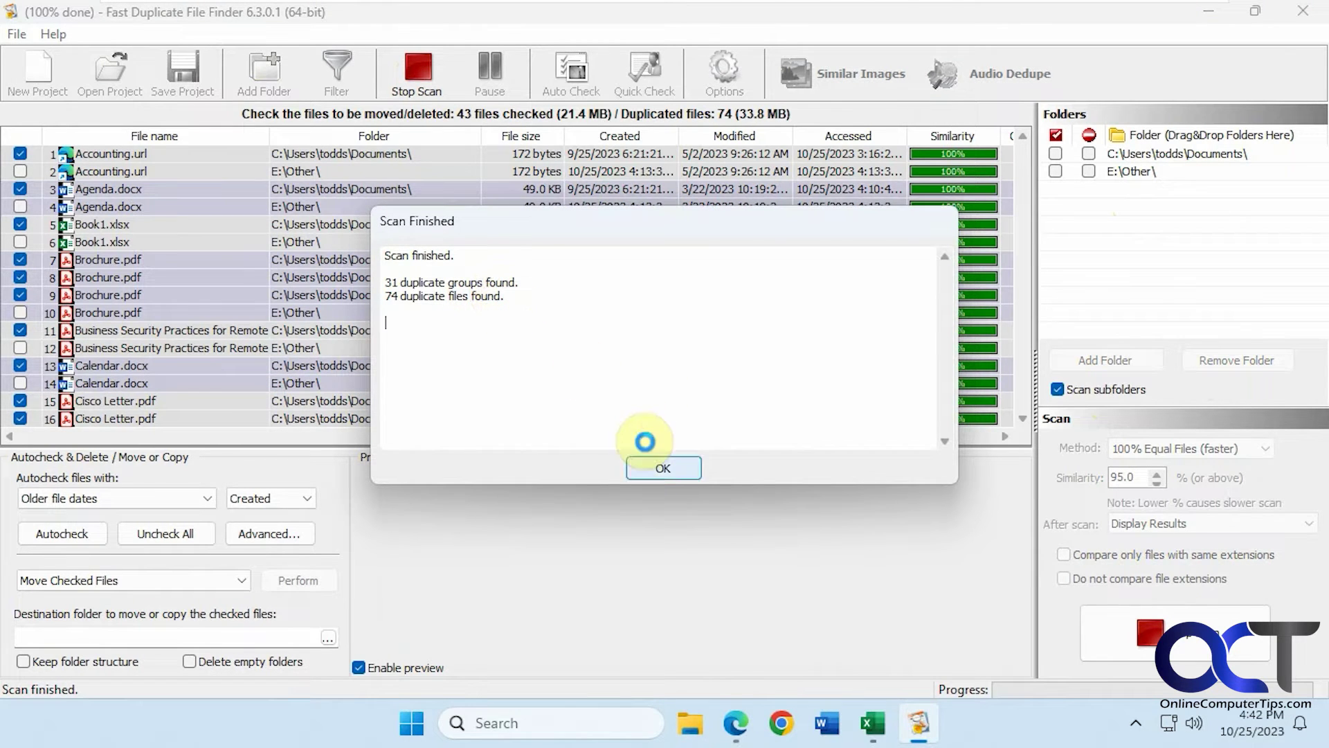
left_click(645, 465)
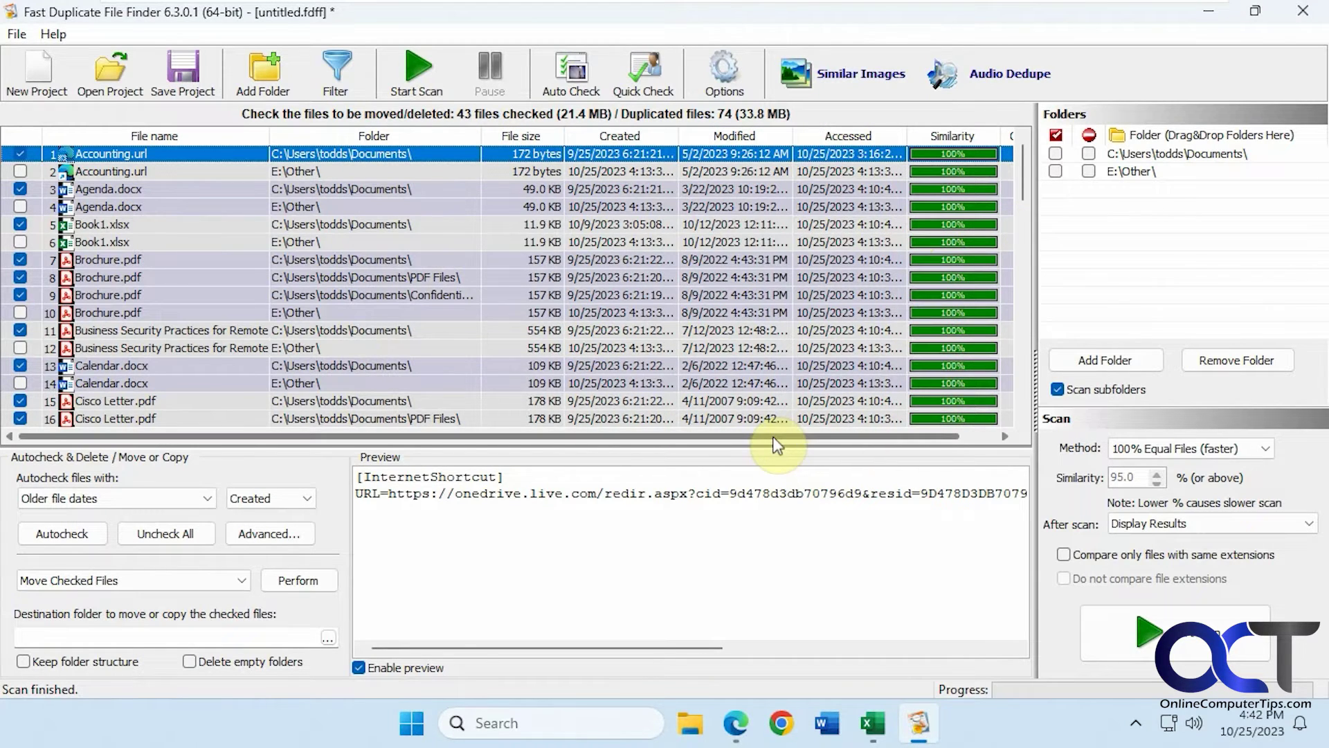
Step: Check the columns of the duplicates list and widen the Created column to show full dates and times
scroll(772, 436, "right", 3)
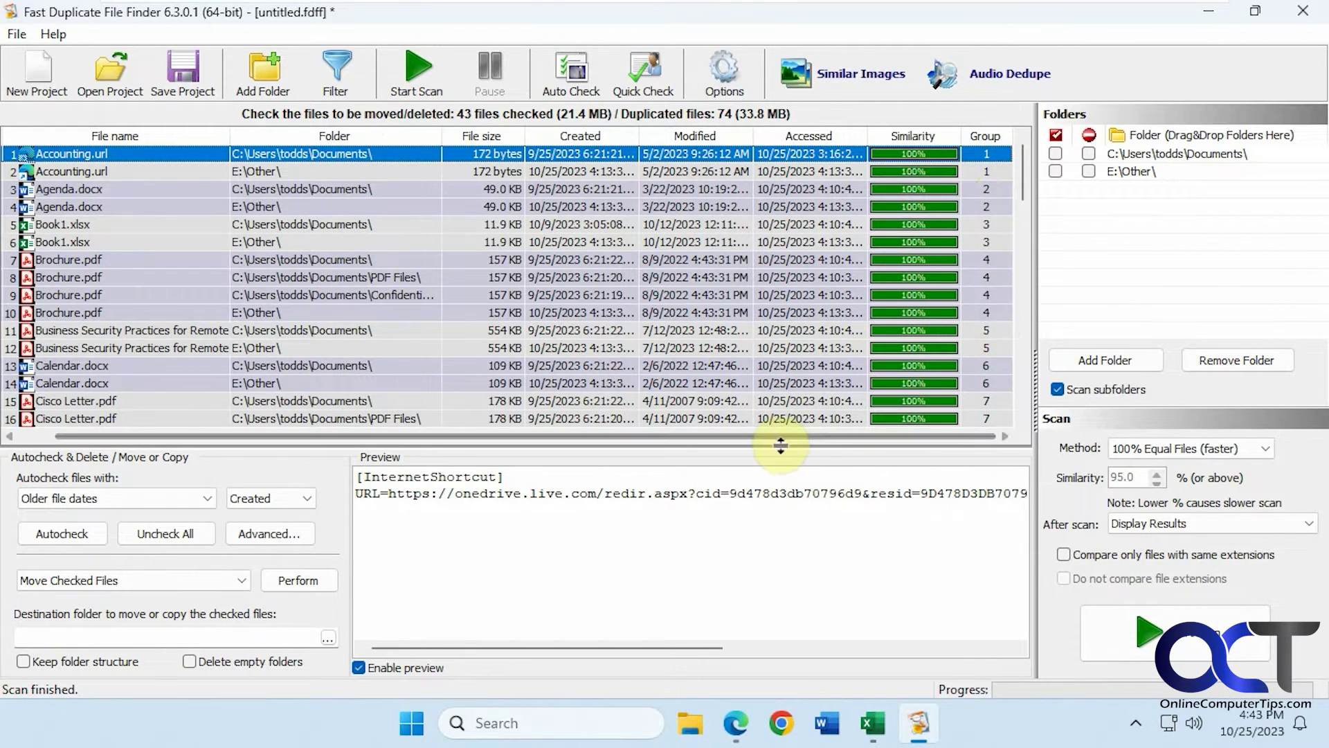
scroll(786, 437, "left", 3)
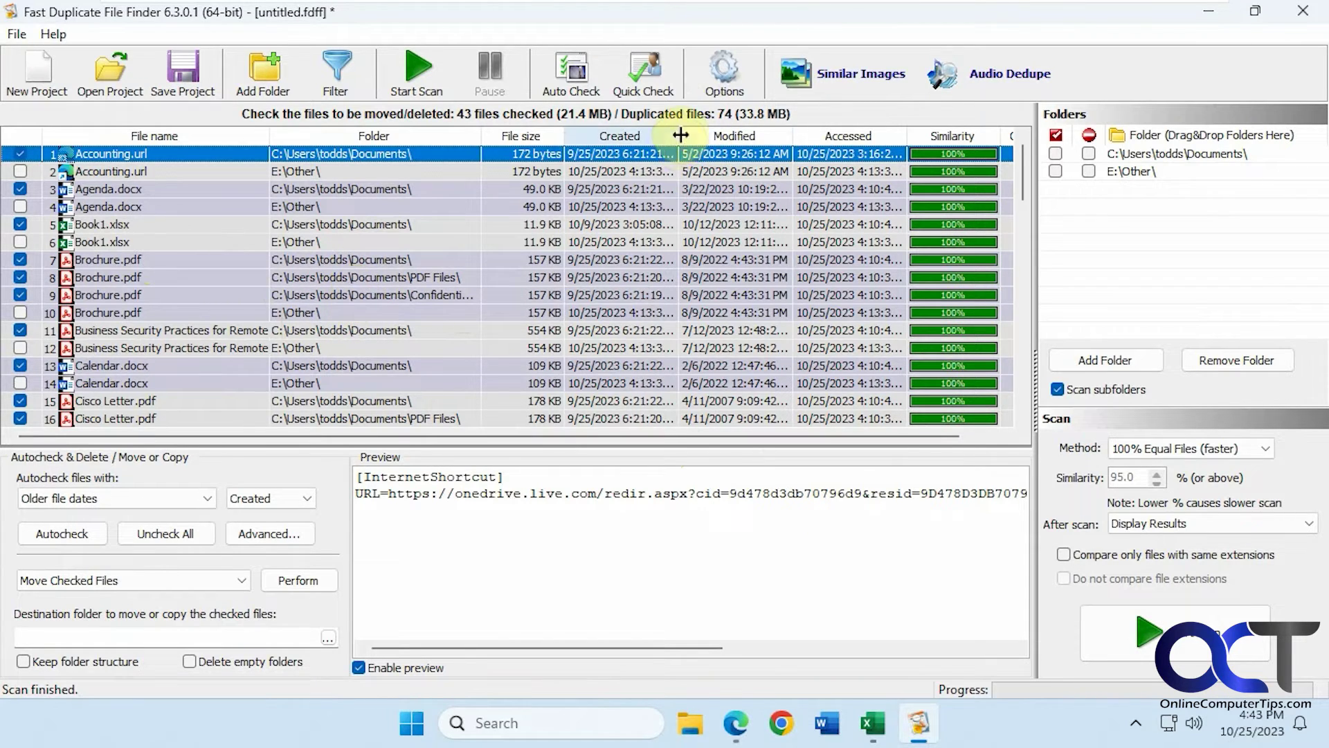
left_click_drag(679, 135, 711, 135)
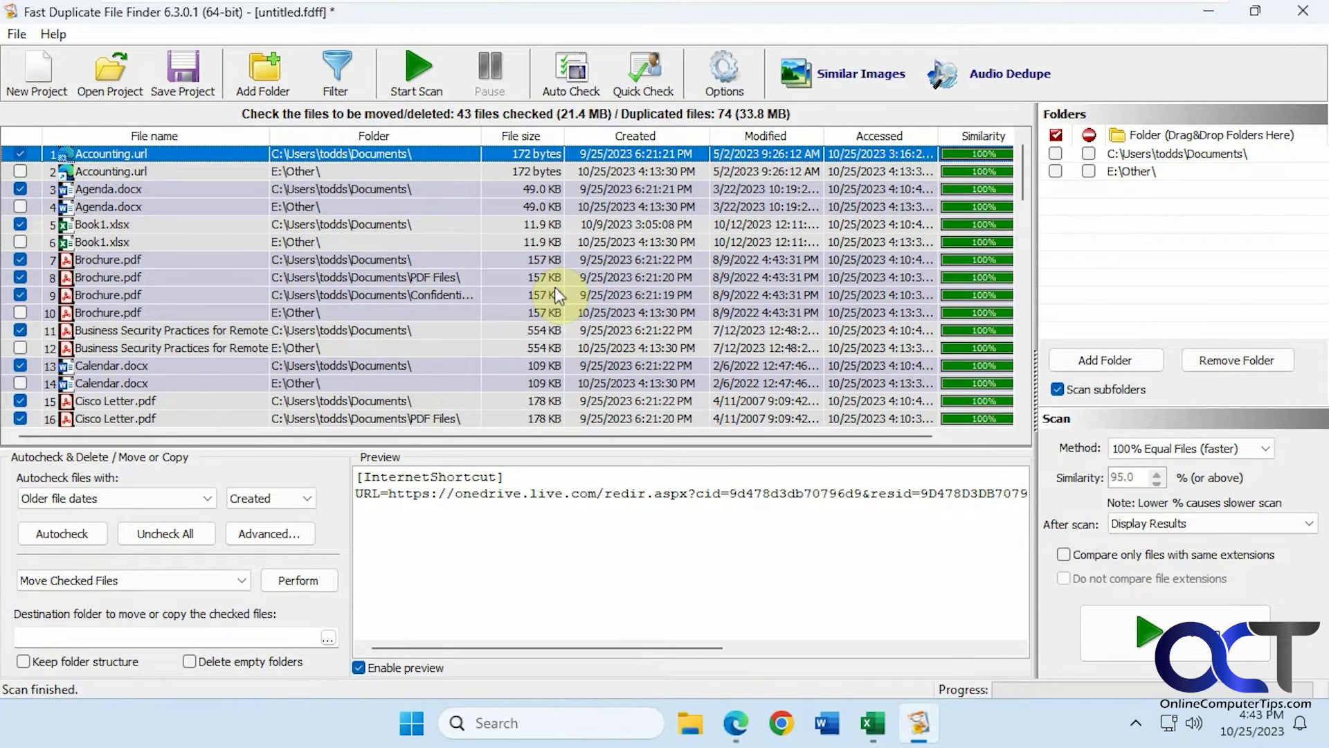
Step: Examine the duplicate groups in the results, comparing which copies are checked with their folders and creation dates
scroll(505, 311, "down", 1)
scroll(346, 342, "down", 1)
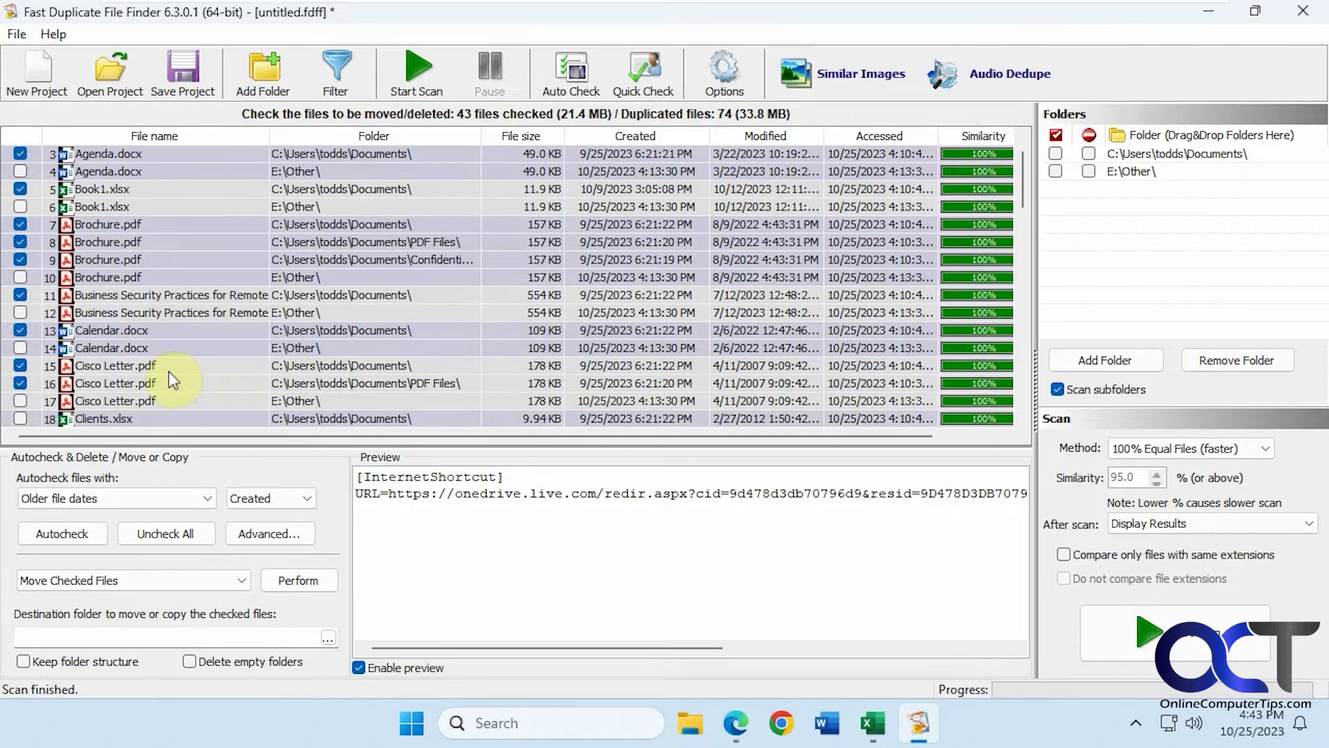
scroll(194, 377, "down", 4)
scroll(201, 377, "down", 7)
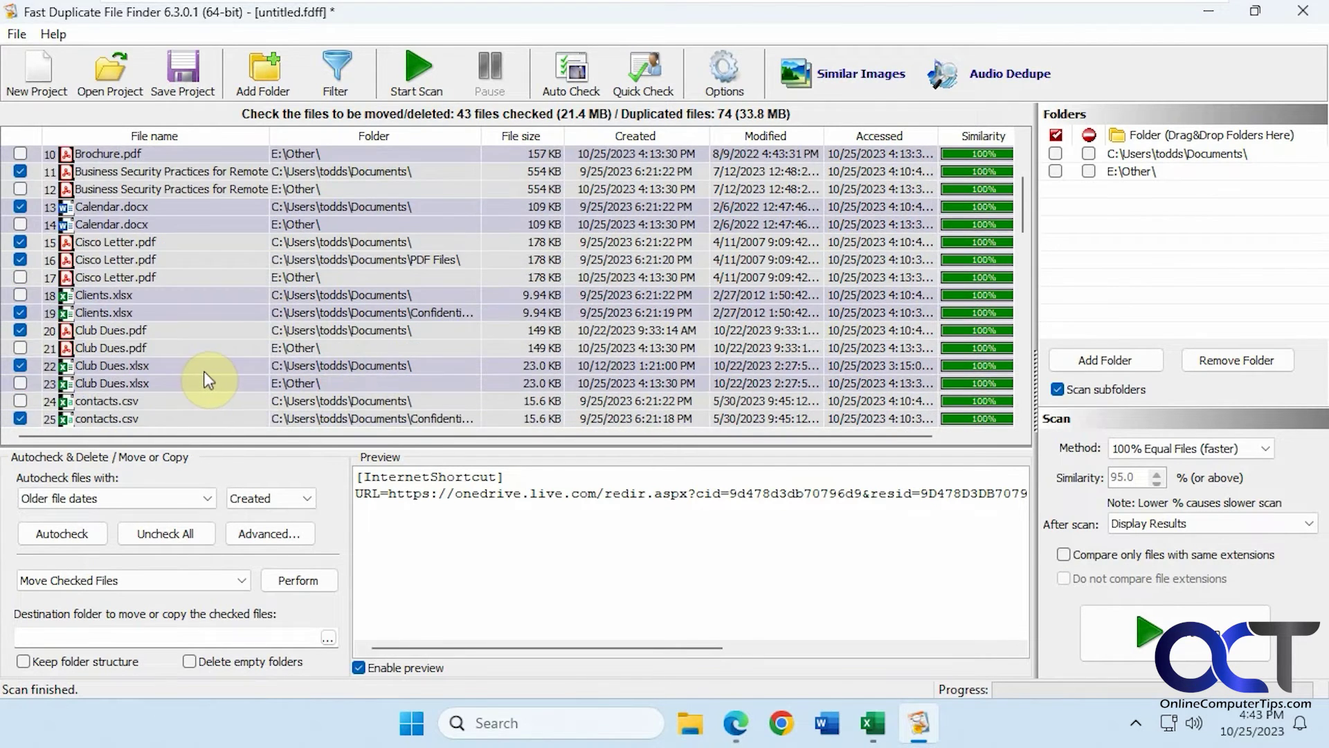
scroll(206, 365, "down", 5)
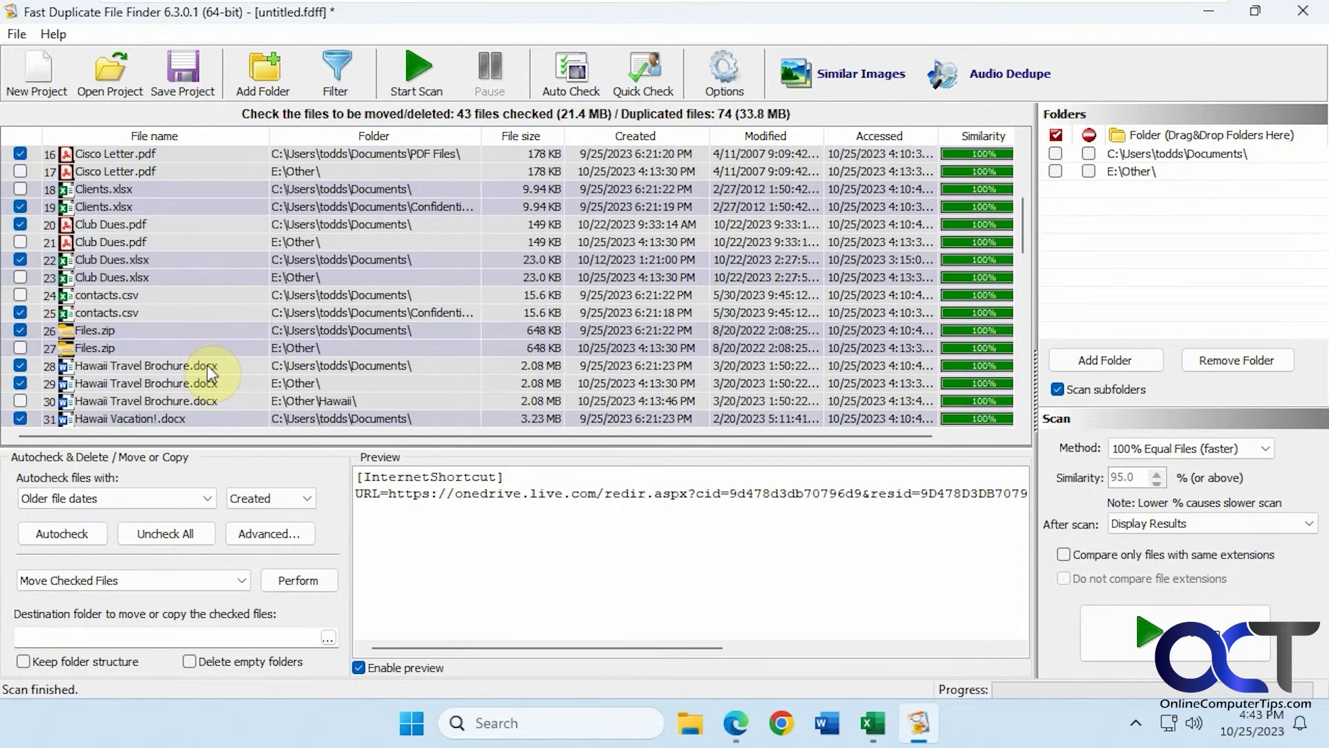
scroll(207, 327, "down", 4)
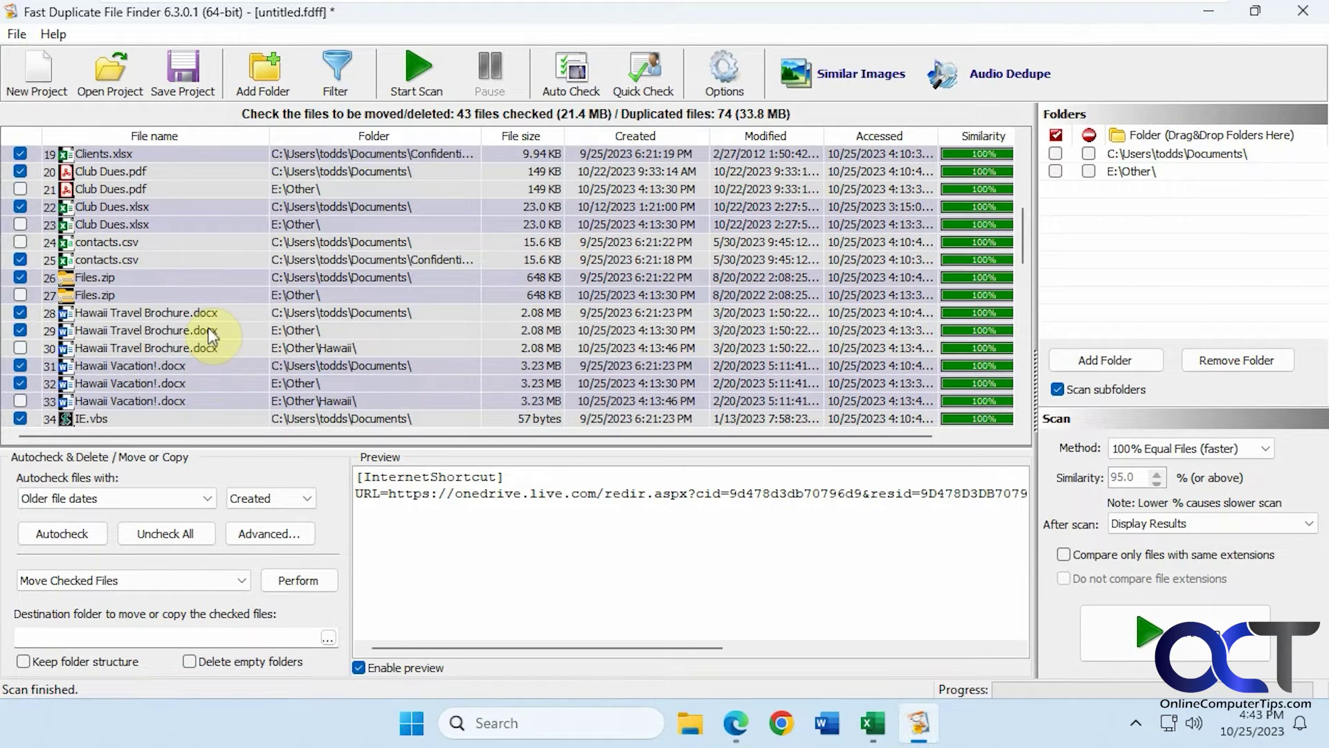
scroll(242, 329, "down", 10)
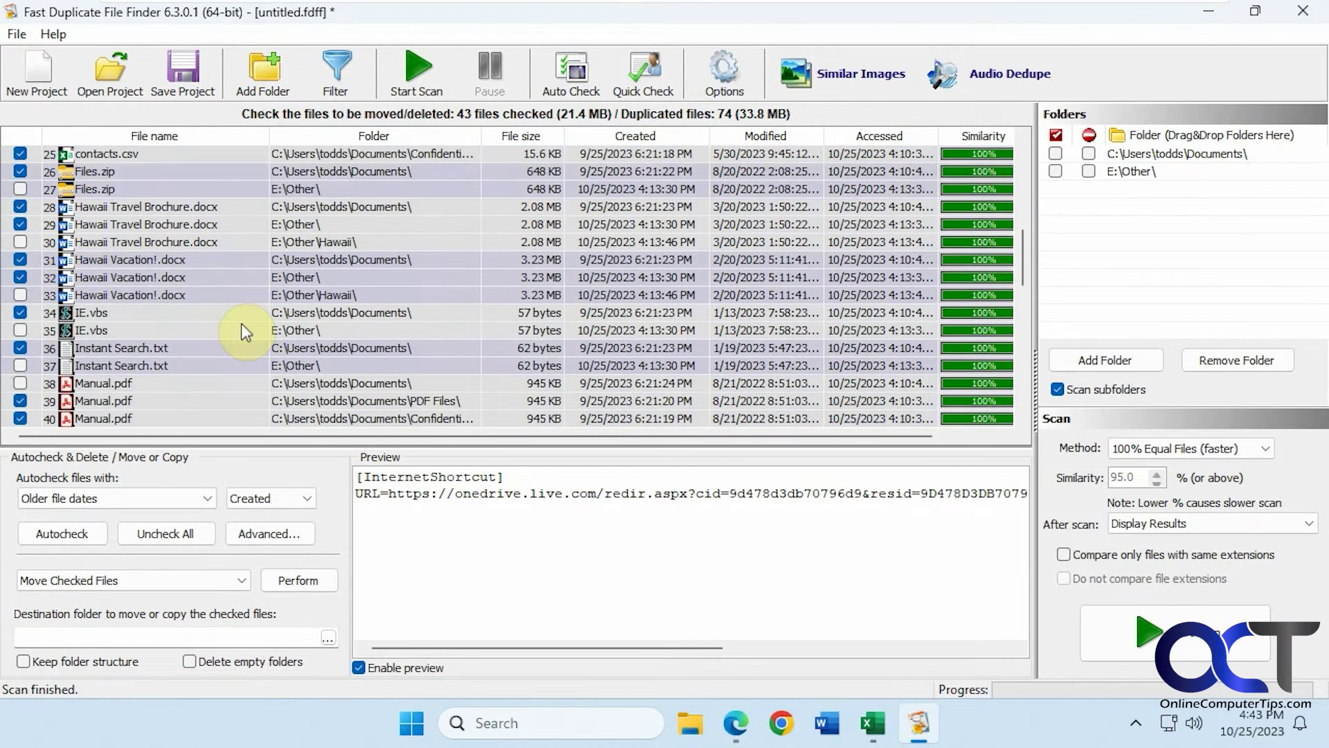
scroll(244, 332, "down", 6)
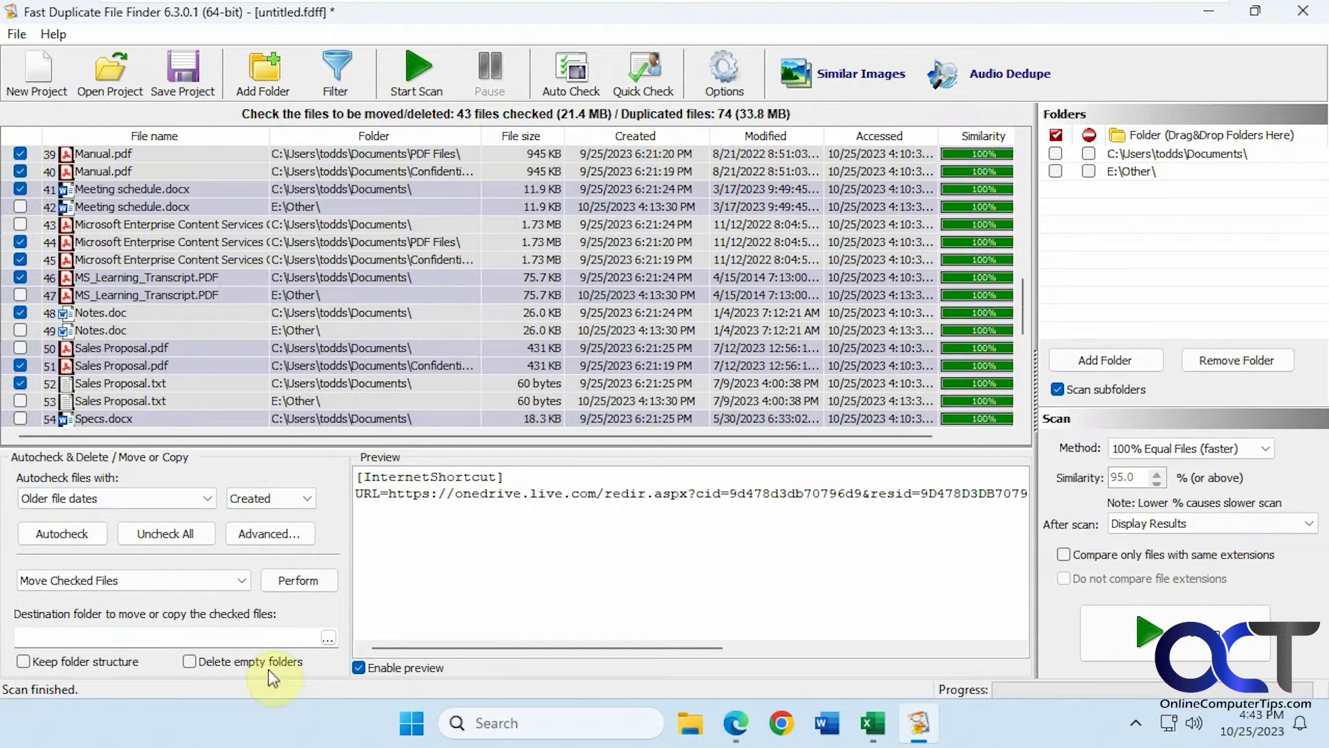
Step: Choose Move Checked Files as the operation and set its destination to a new Desktop folder named Duplicates
left_click(246, 579)
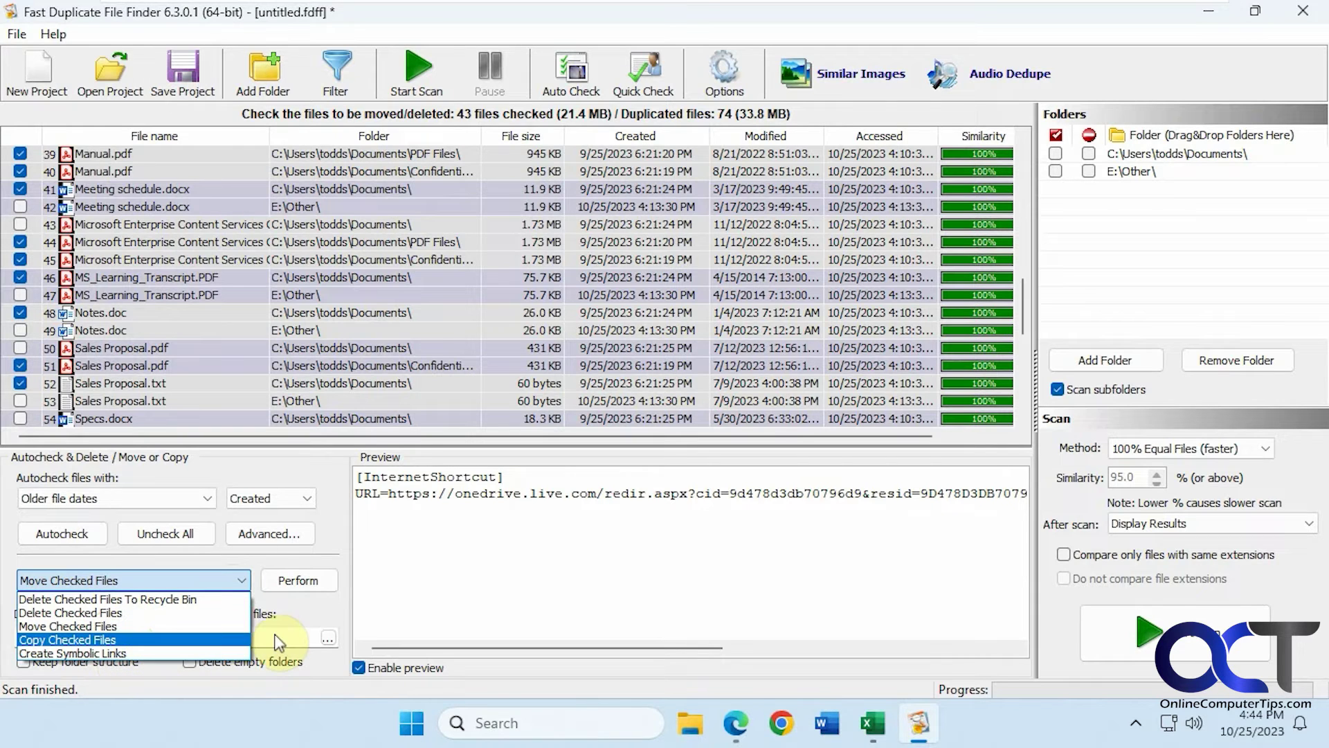
left_click(131, 627)
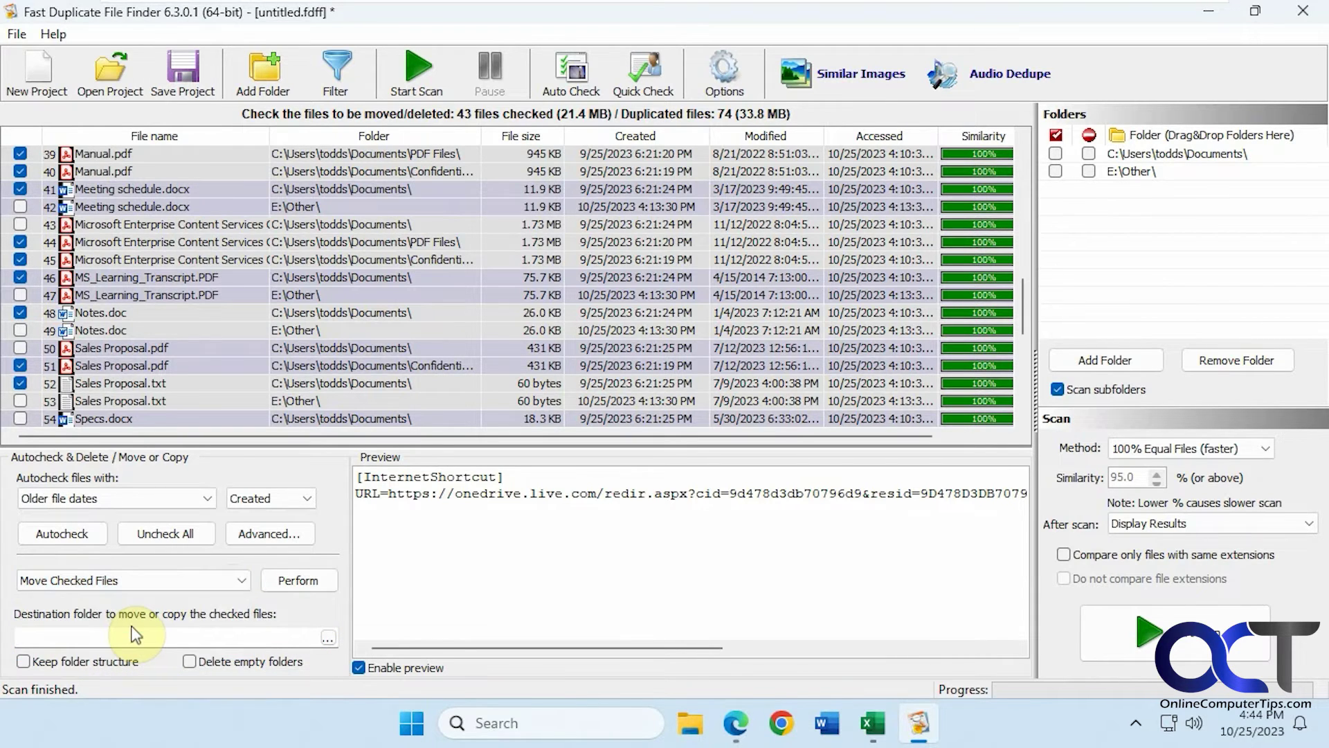
left_click(328, 638)
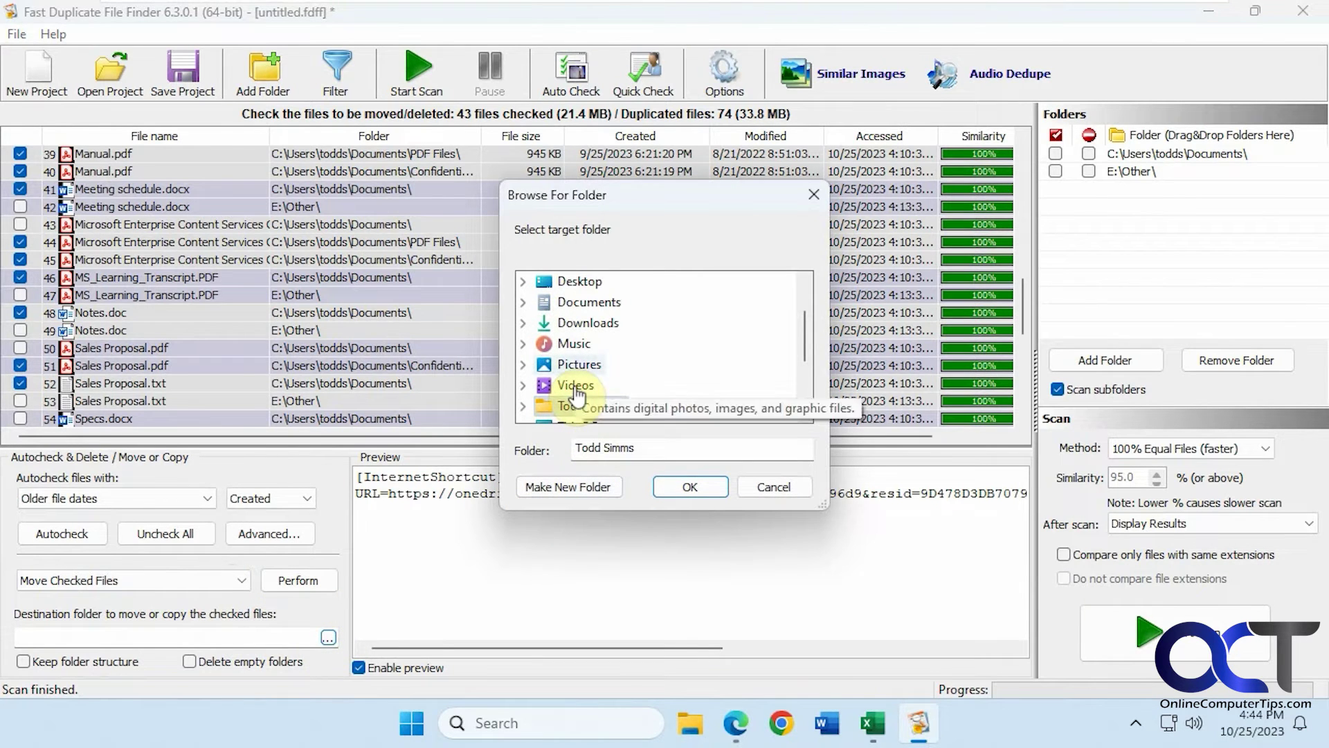
left_click(579, 281)
left_click(567, 488)
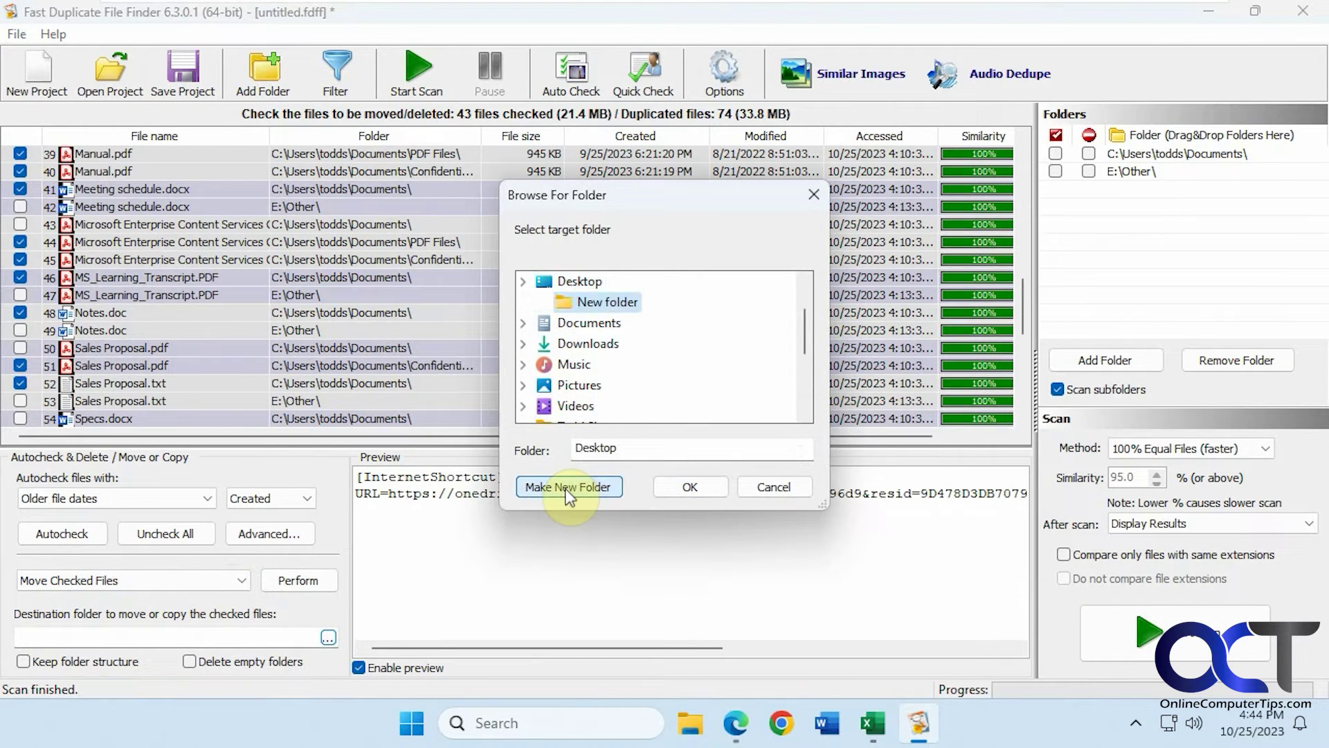
left_click_drag(609, 448, 562, 450)
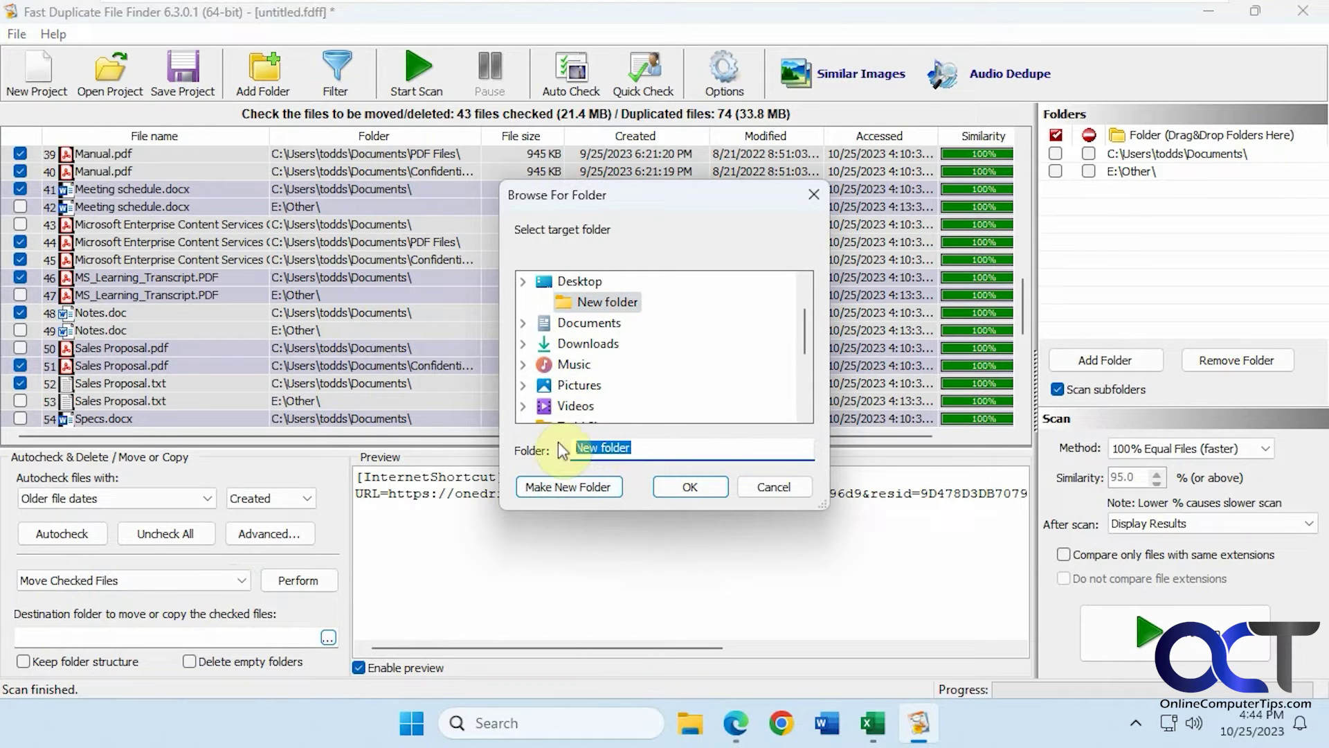
type("Duplicates")
left_click(687, 485)
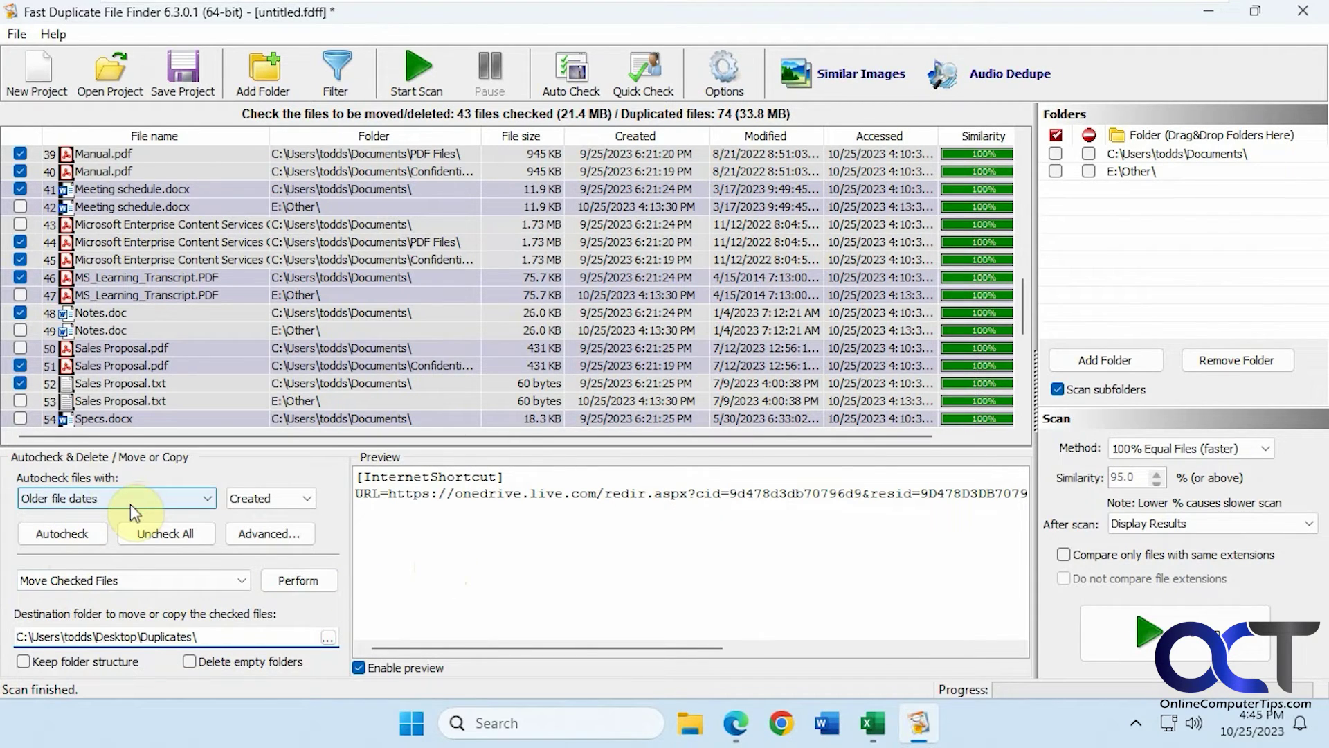
Step: Move the checked duplicates to the Duplicates folder, accepting both confirmations, then review the move messages and close the report
left_click(309, 585)
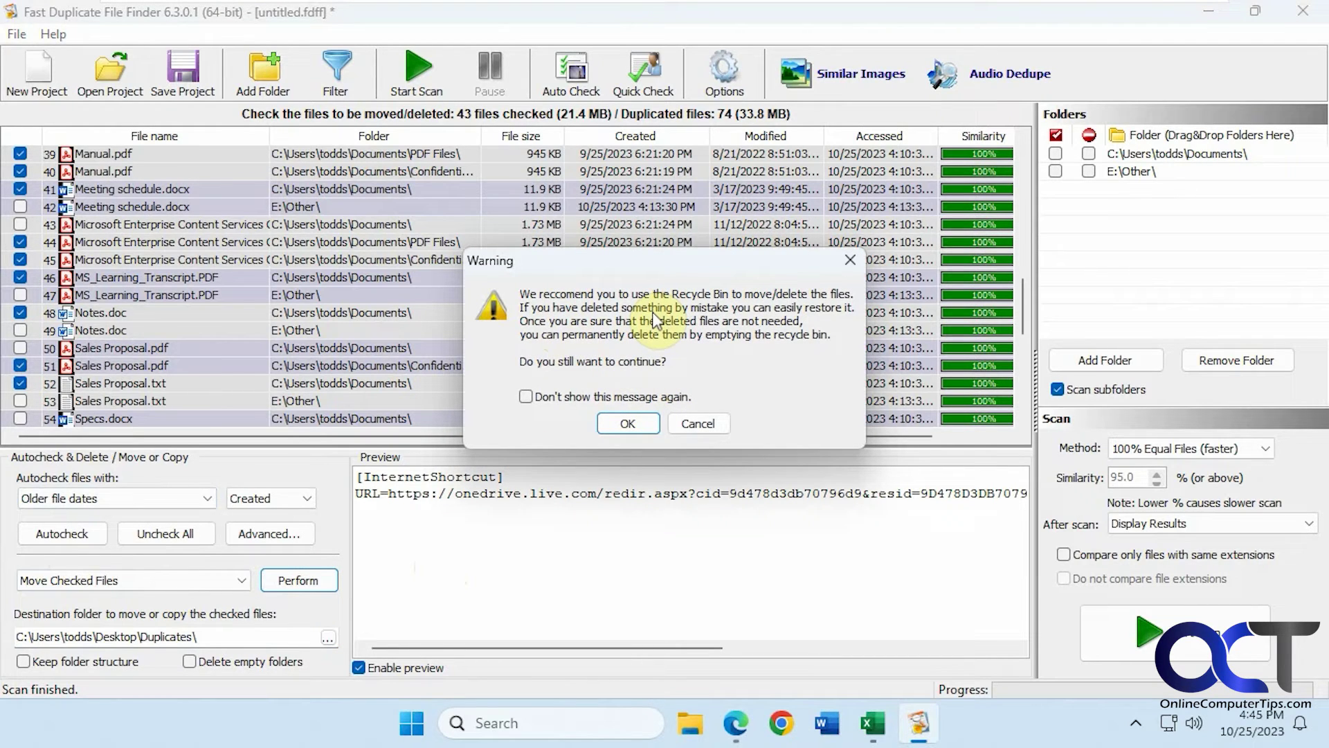
left_click(634, 425)
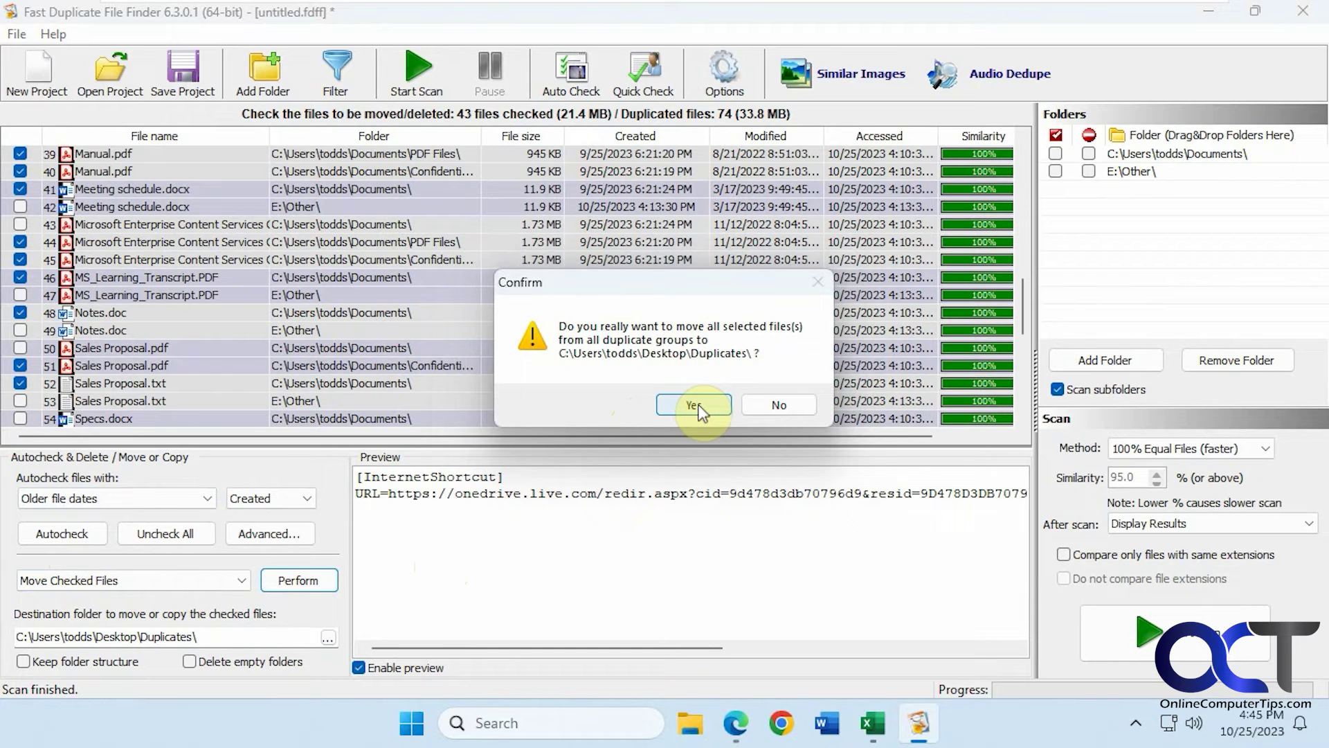
left_click(695, 406)
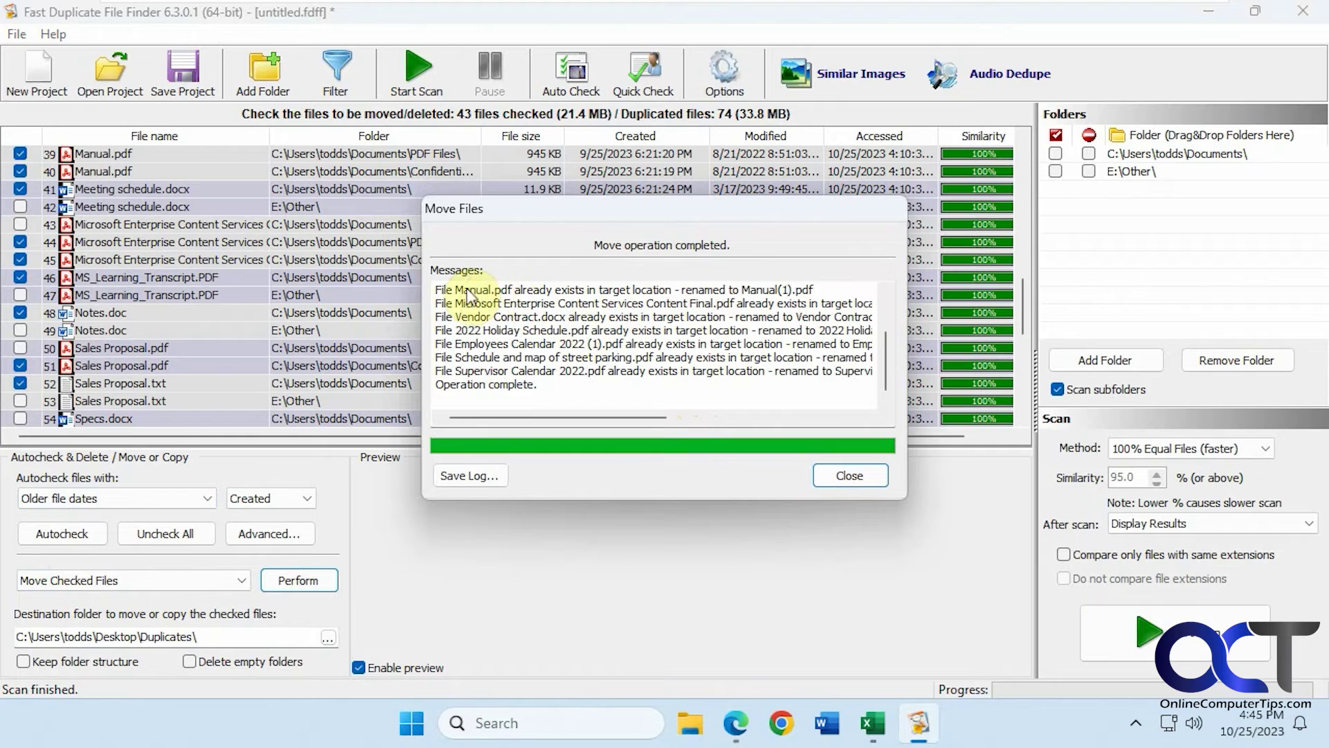
left_click_drag(883, 363, 885, 352)
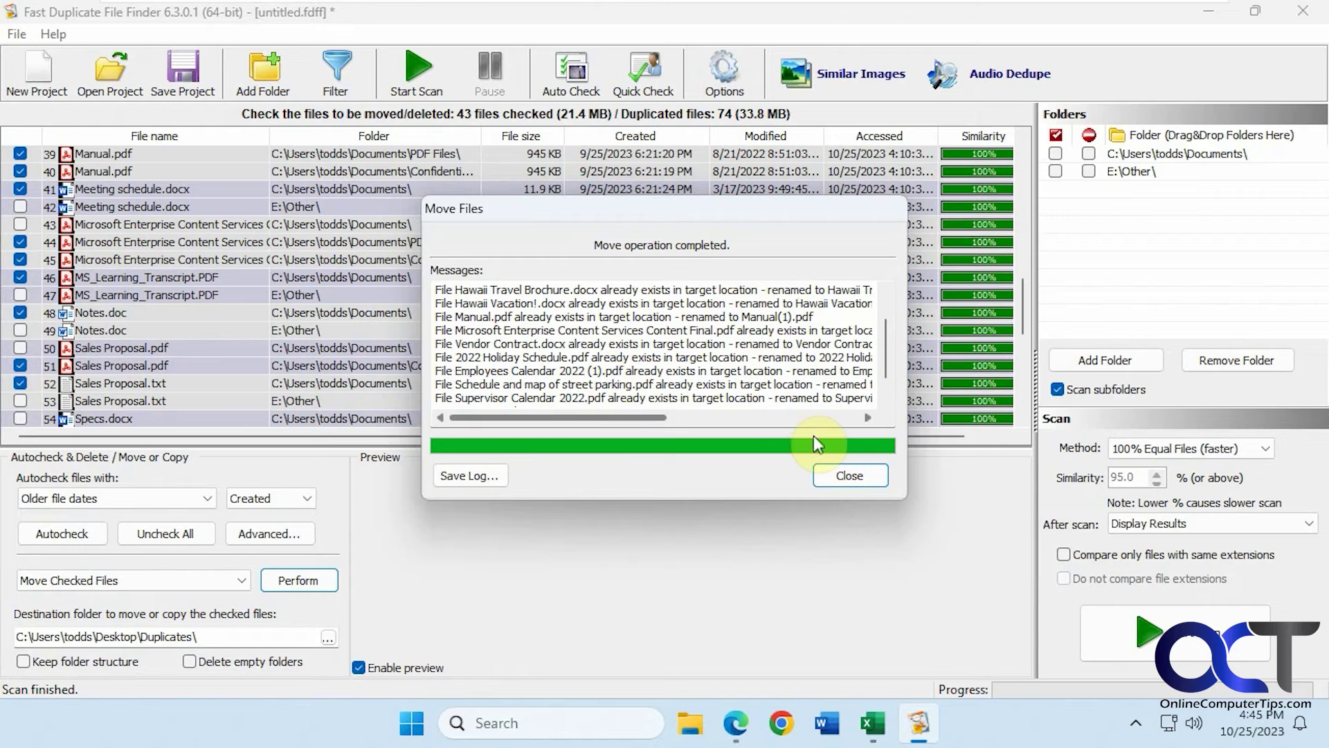
left_click(847, 477)
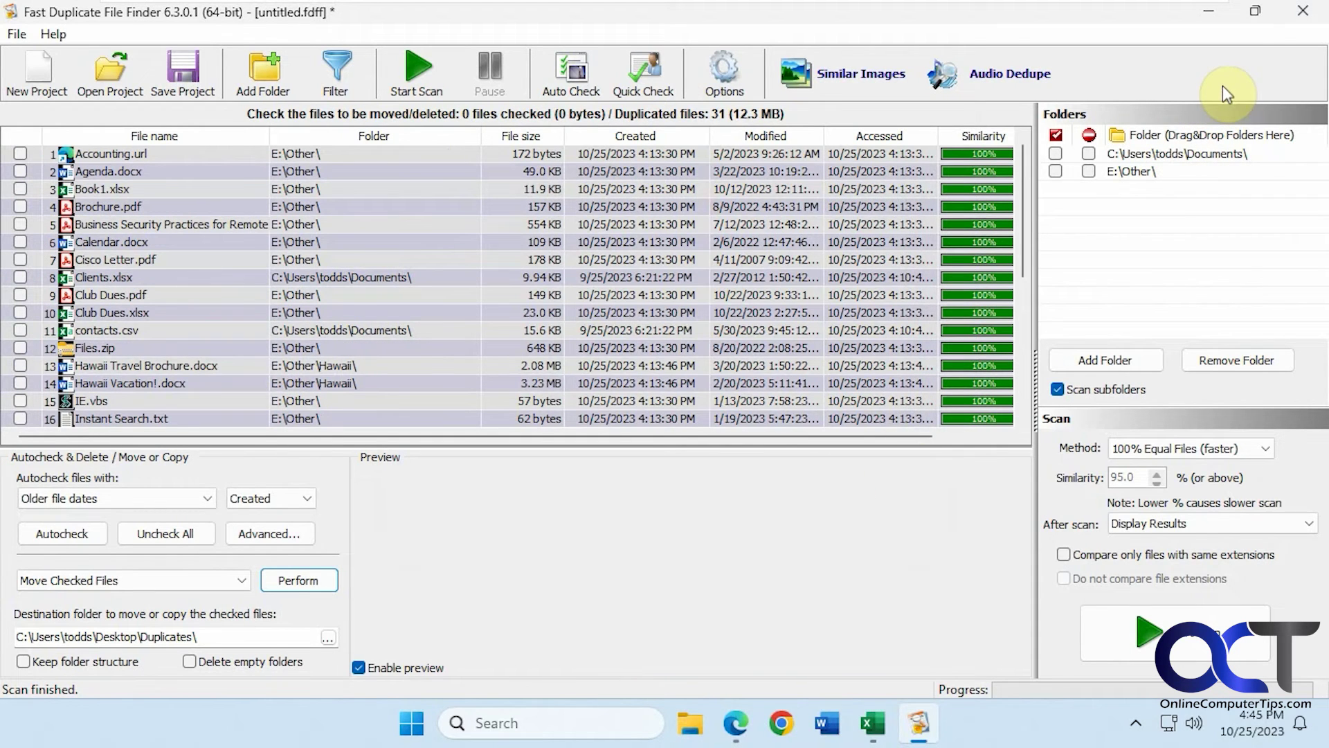
Step: Open the Duplicates folder from the desktop, examine the moved files, and switch back to Fast Duplicate File Finder
left_click(1214, 15)
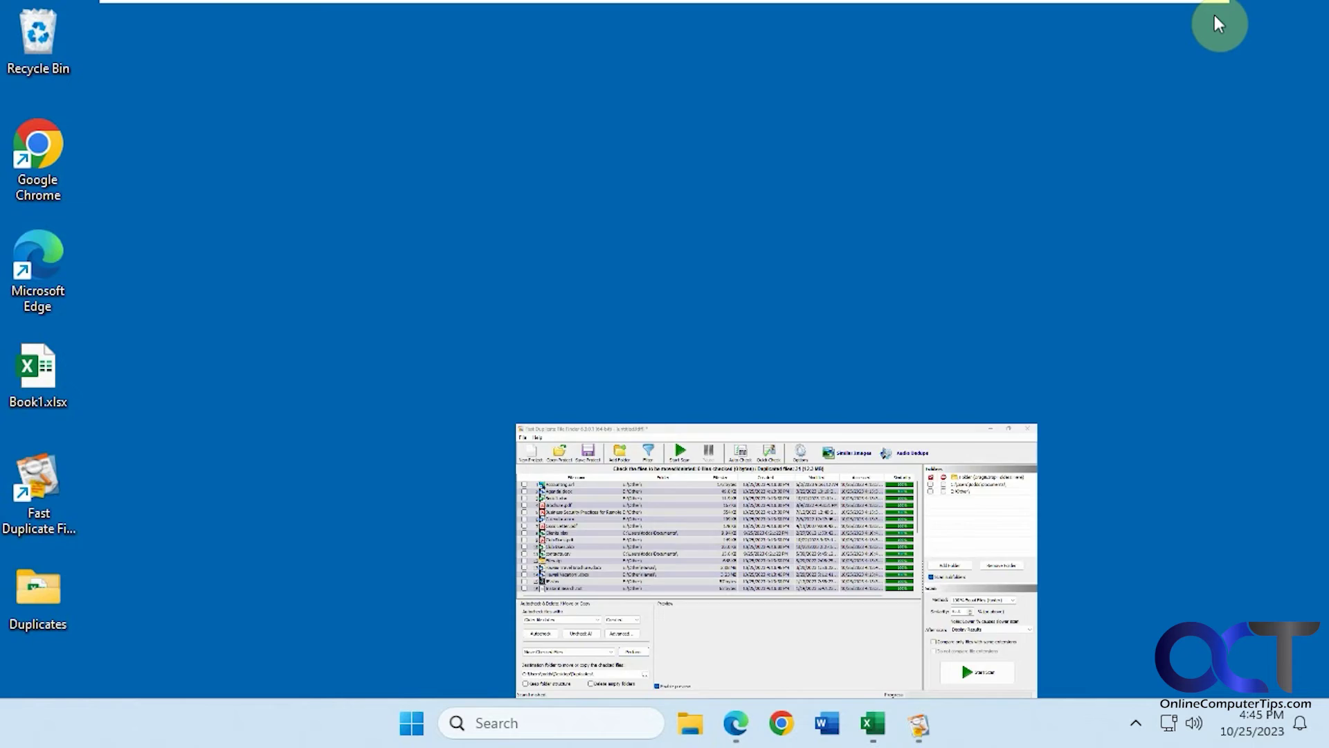
double_click(39, 595)
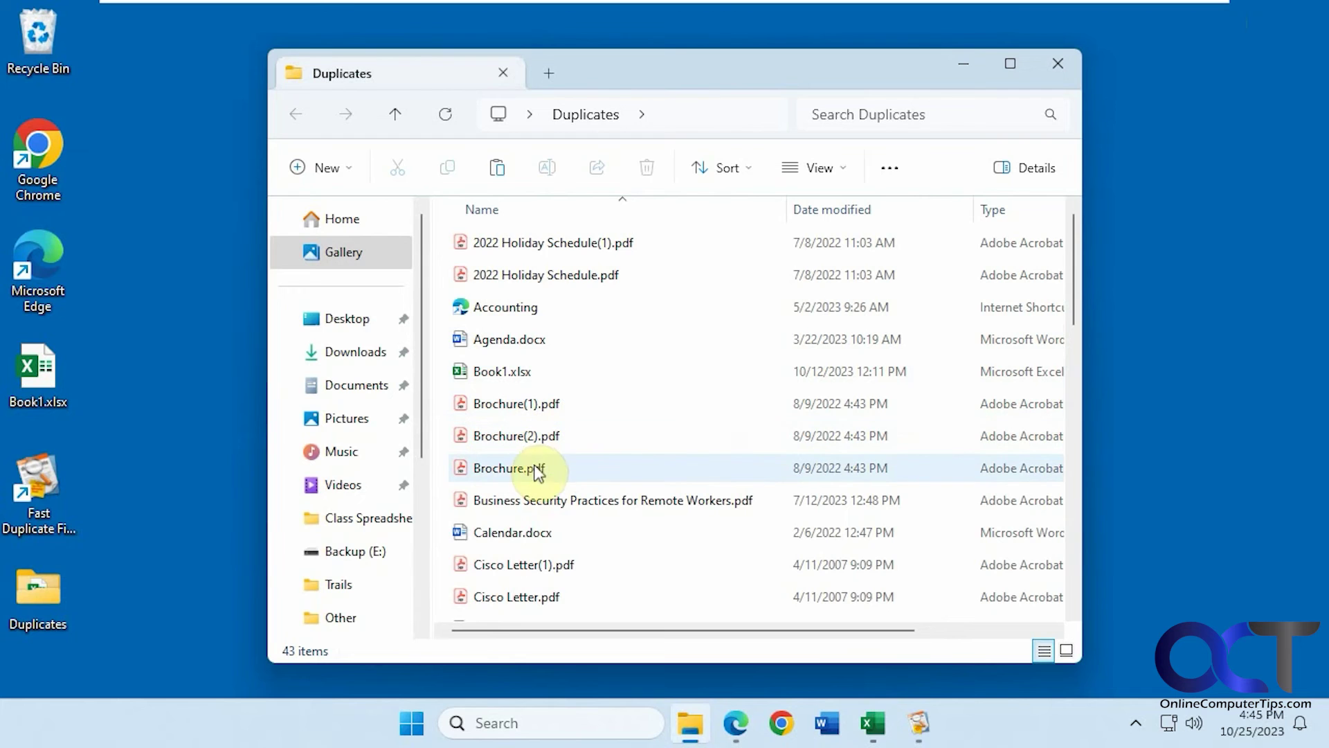
scroll(580, 472, "down", 2)
scroll(580, 482, "down", 8)
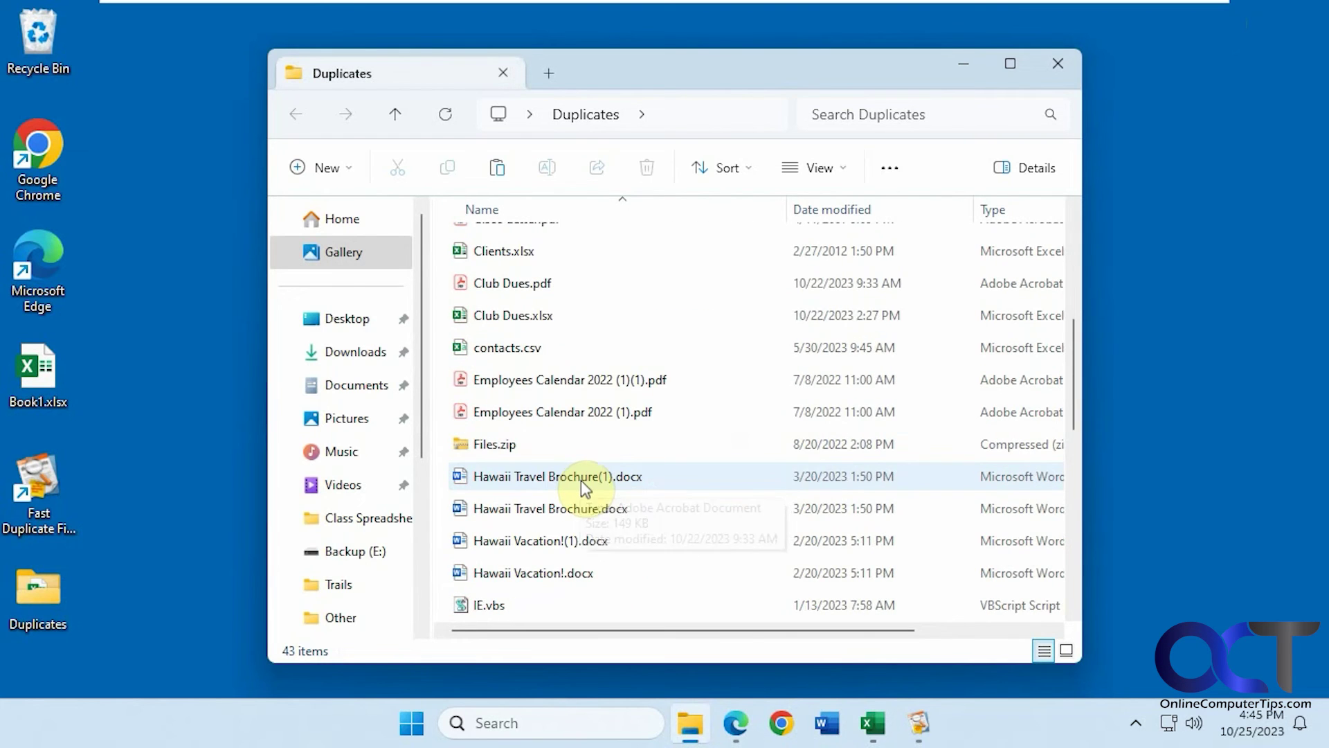
scroll(580, 481, "up", 4)
scroll(582, 481, "up", 7)
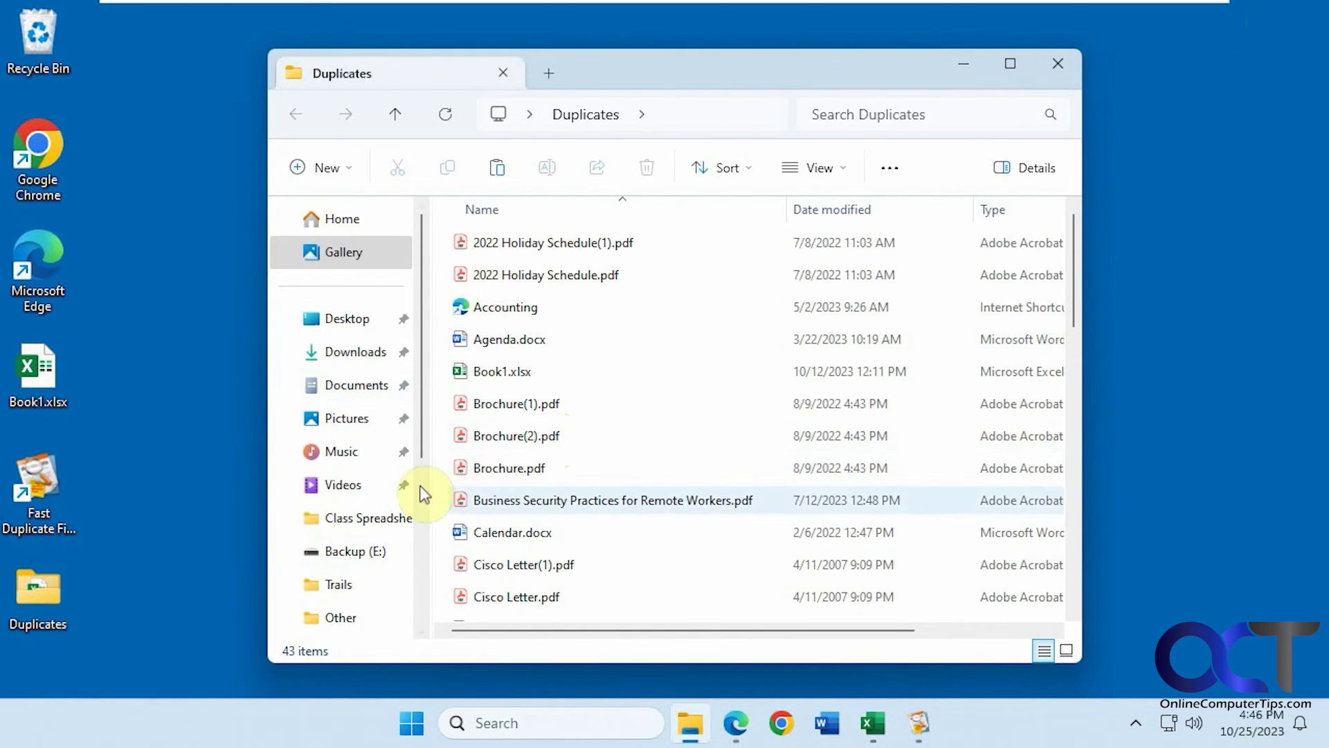
left_click(923, 727)
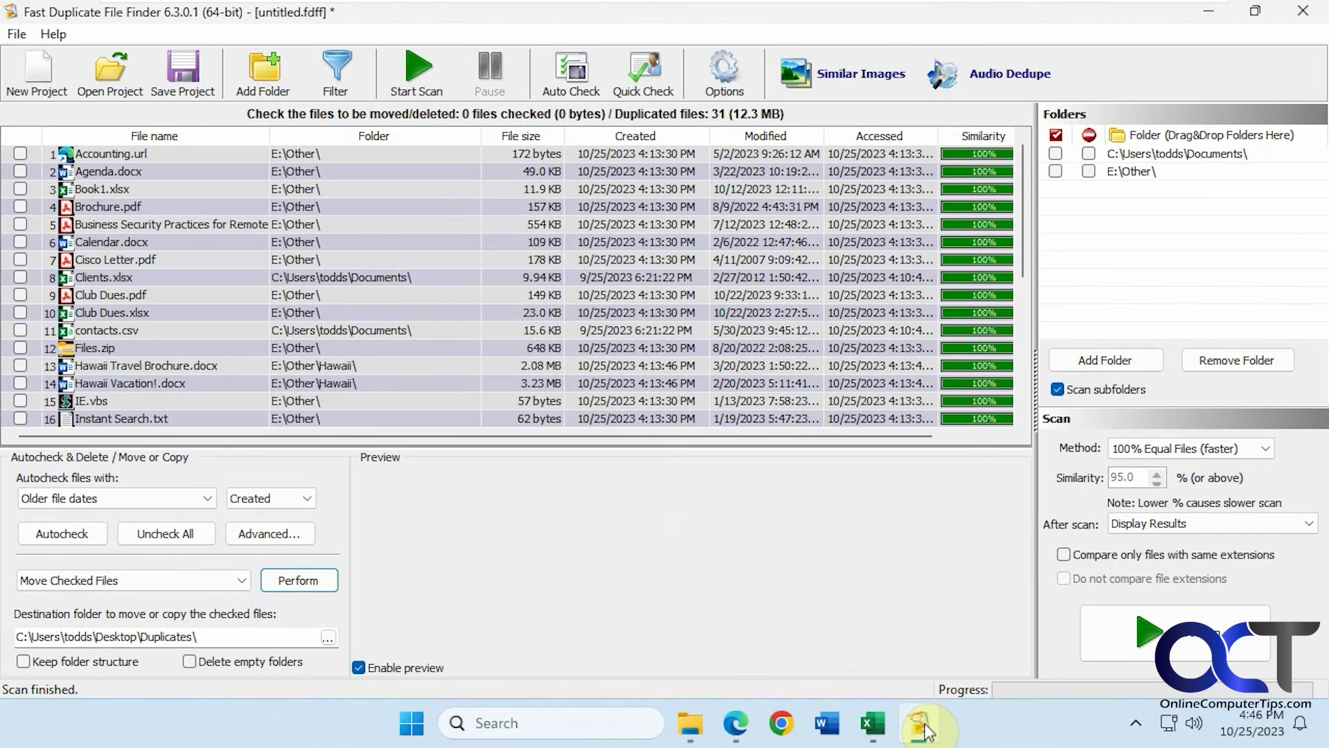